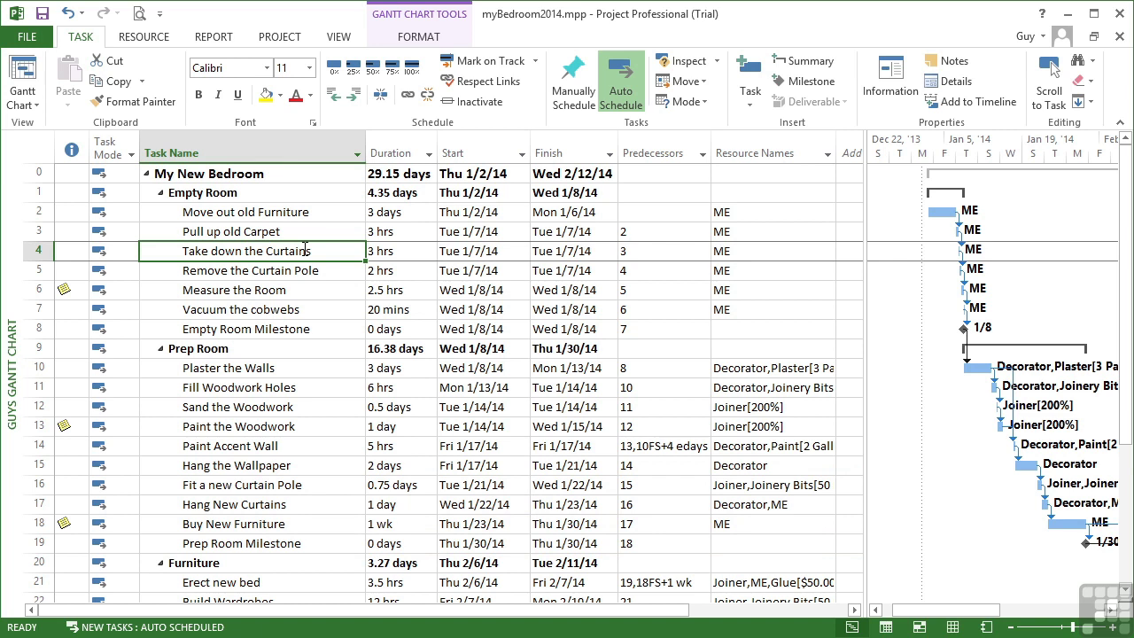
View the schedule in the built-in Gantt Chart view and return to the Guys Gantt Chart view.
{"action": "left_click", "coordinate": [36, 105]}
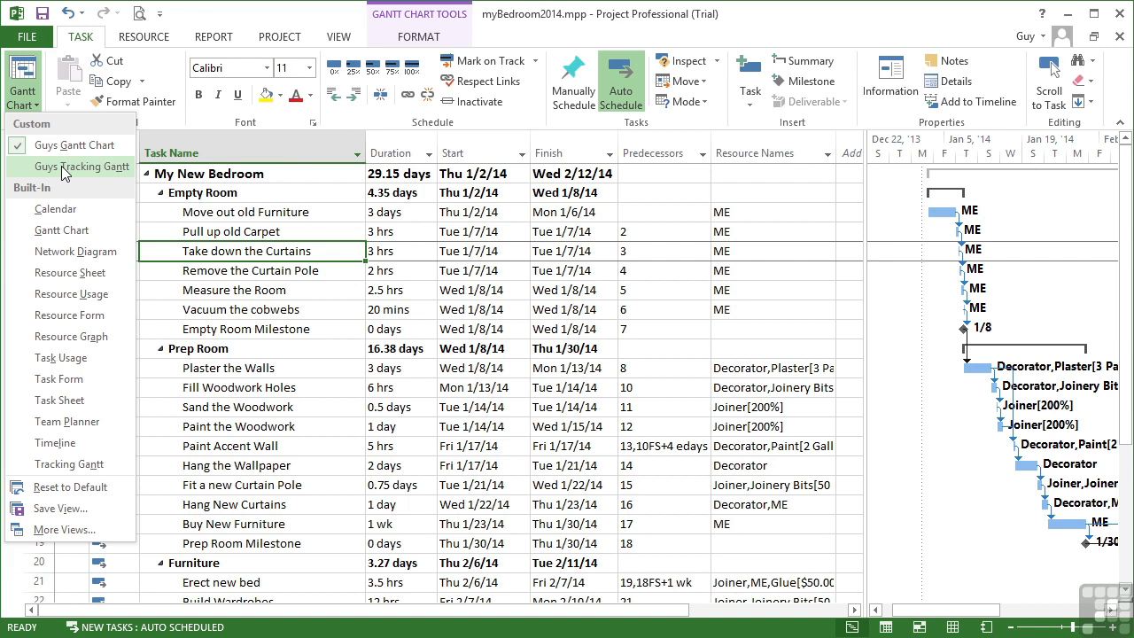
{"action": "left_click", "coordinate": [73, 231]}
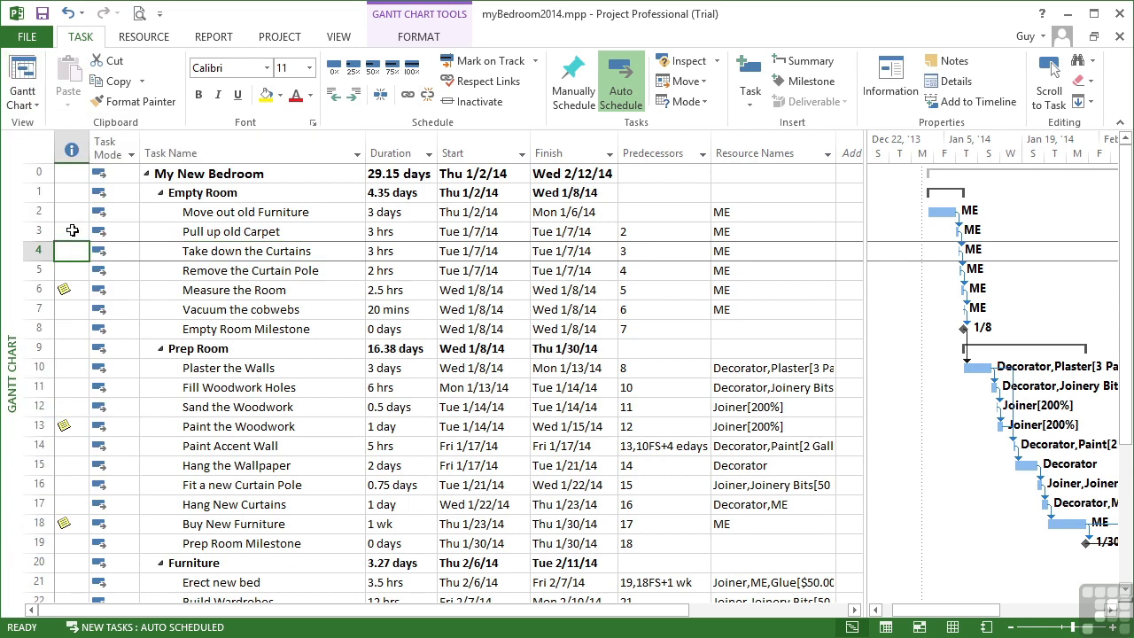
{"action": "left_click", "coordinate": [37, 106]}
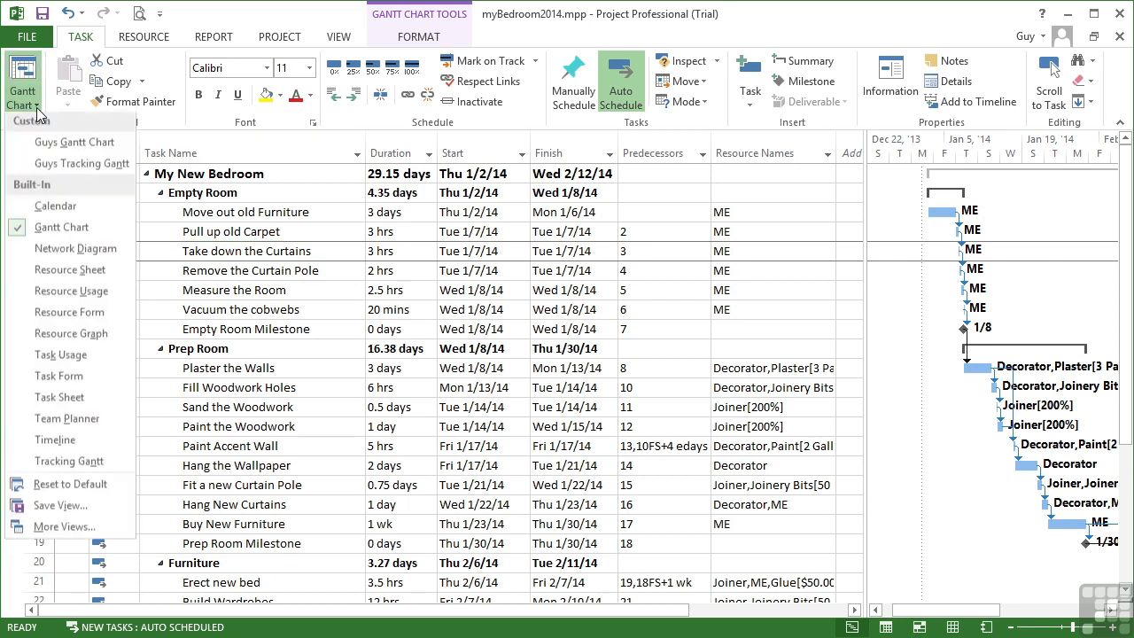
{"action": "left_click", "coordinate": [70, 147]}
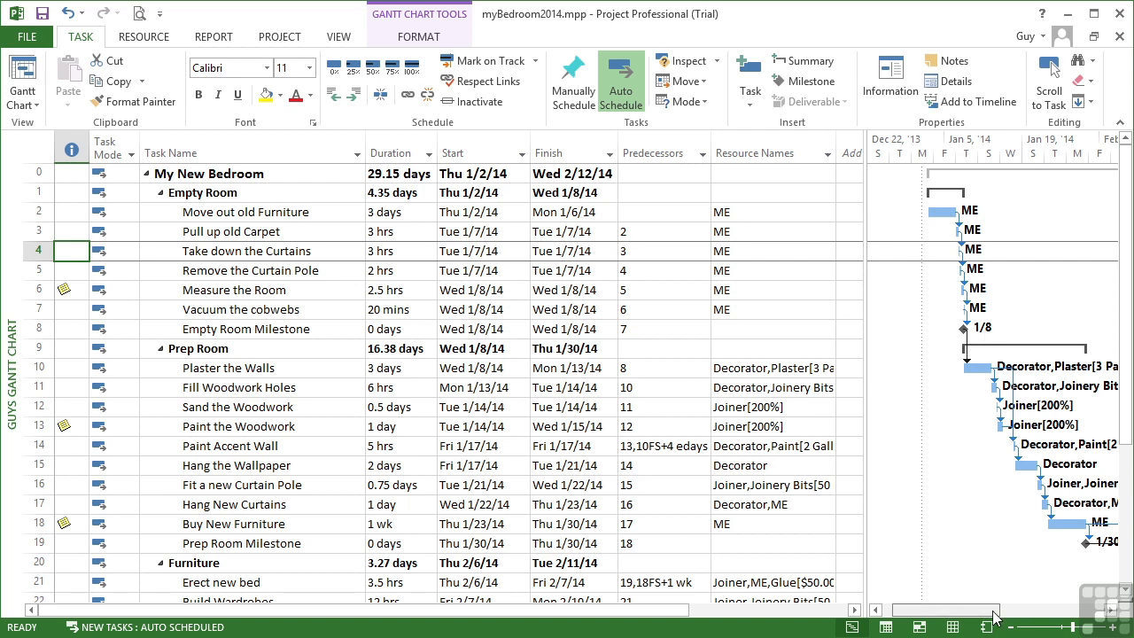
Switch the project to the custom Guys Tracking Gantt view and show the start of the schedule.
{"action": "left_click_drag", "start_coordinate": [992, 617], "coordinate": [1029, 618]}
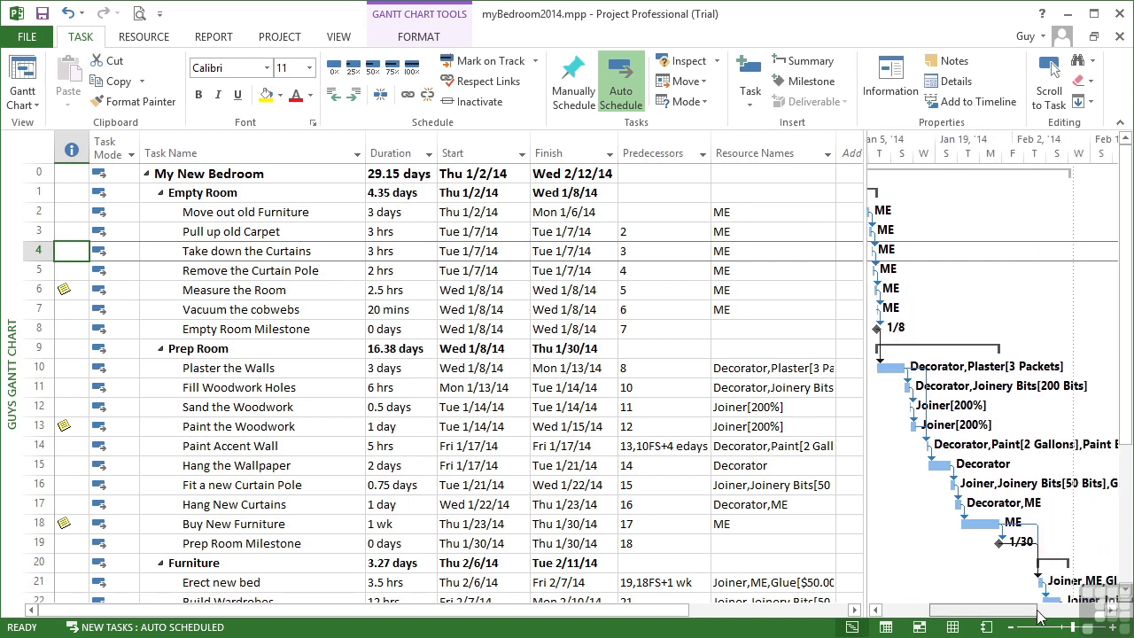
{"action": "left_click", "coordinate": [23, 101]}
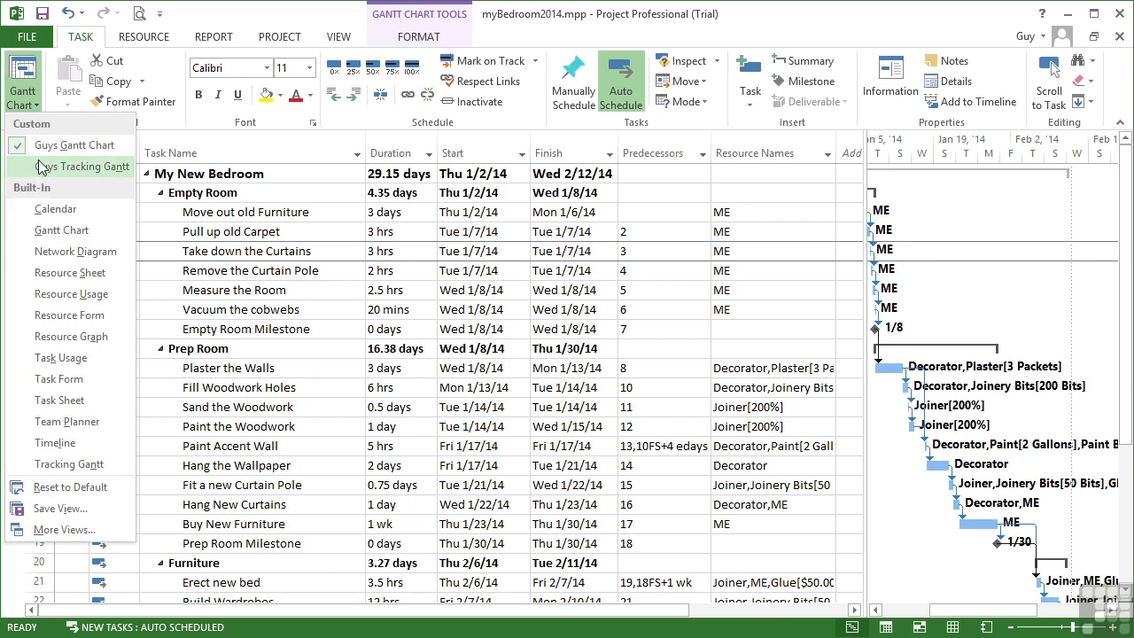
{"action": "left_click", "coordinate": [40, 168]}
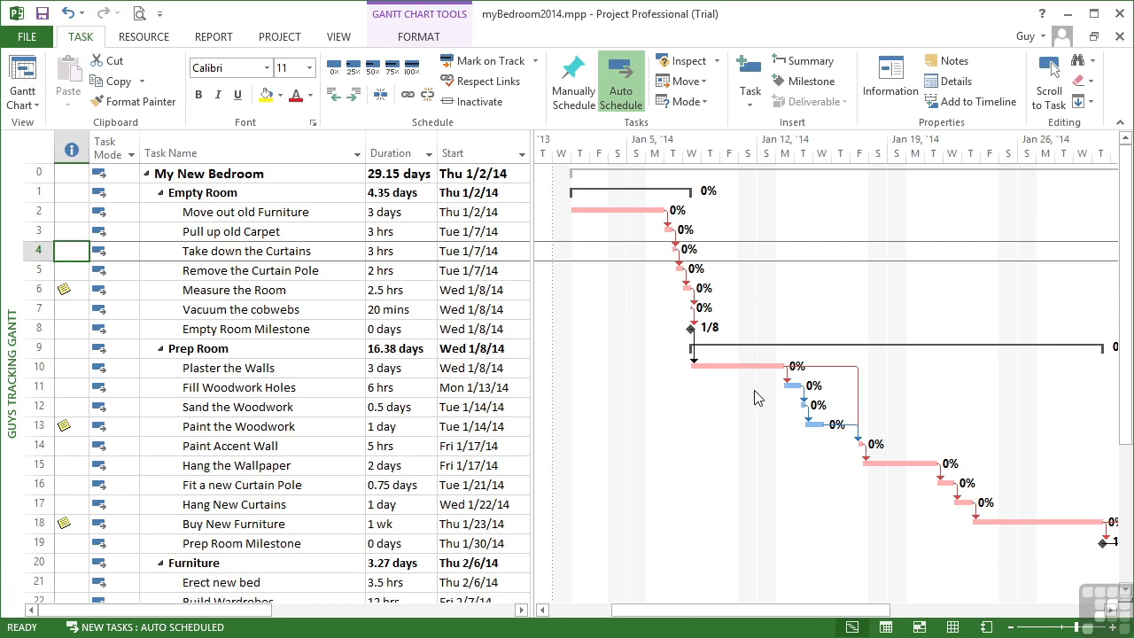
{"action": "left_click_drag", "start_coordinate": [859, 609], "coordinate": [801, 610]}
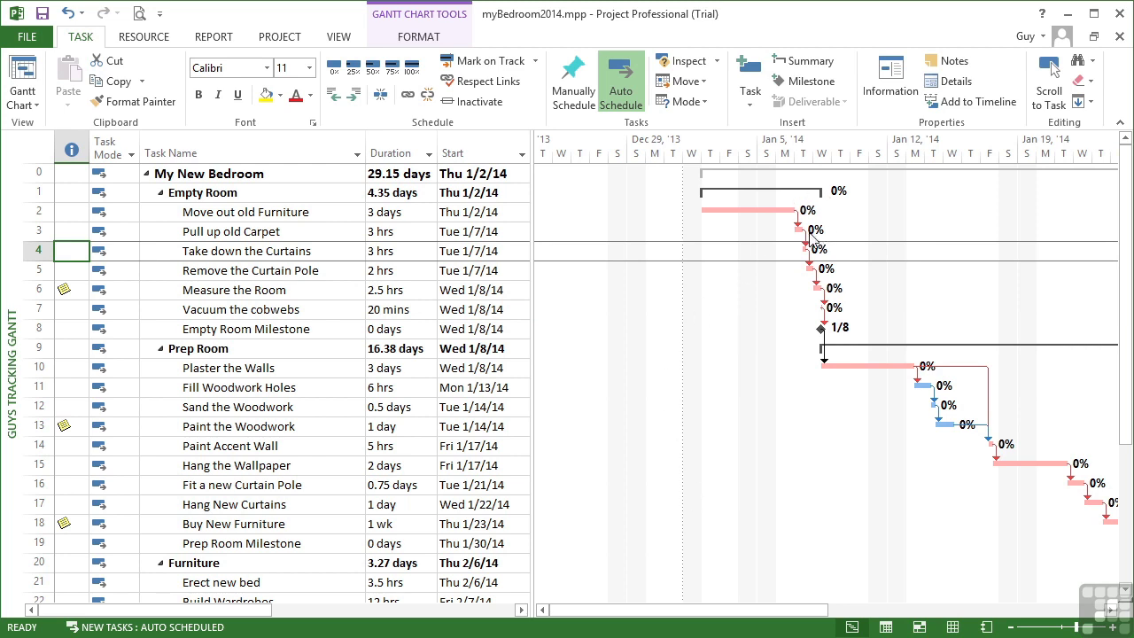
In the Bar Styles settings, remove the % Complete text from the right side of the Critical bars.
{"action": "left_click", "coordinate": [424, 37]}
{"action": "left_click", "coordinate": [310, 107]}
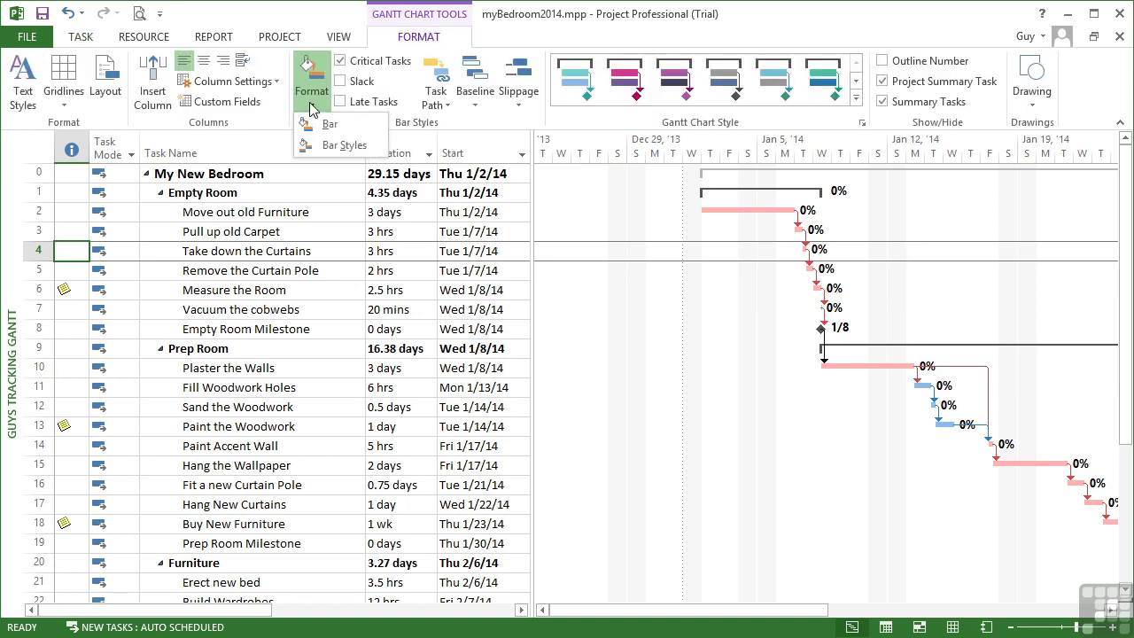
{"action": "left_click", "coordinate": [336, 146]}
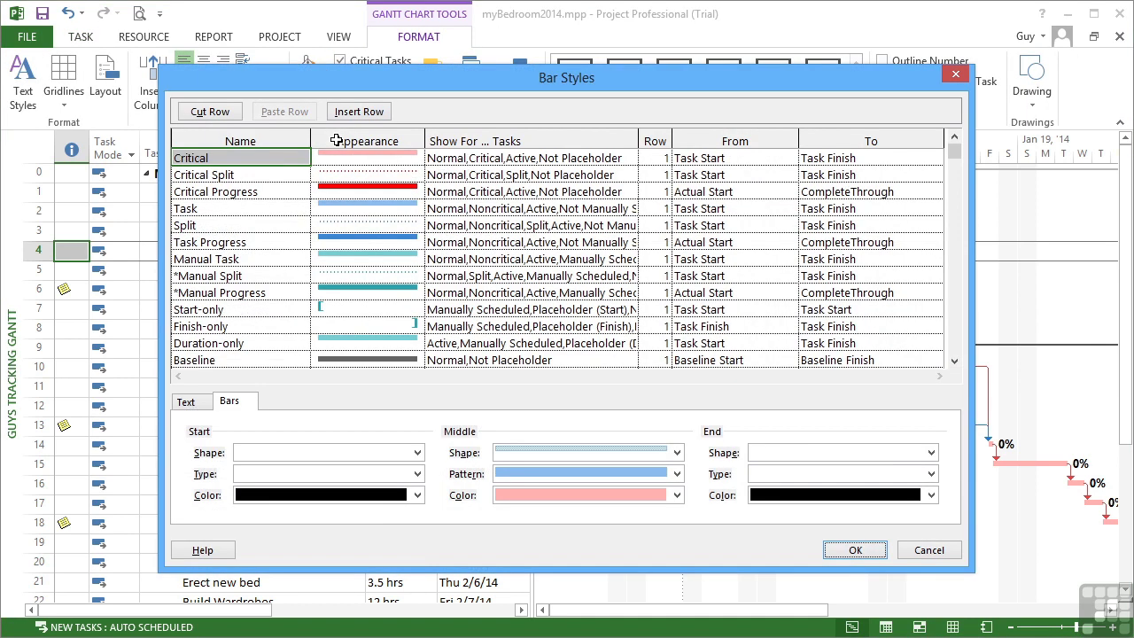
{"action": "left_click_drag", "start_coordinate": [636, 82], "coordinate": [566, 74]}
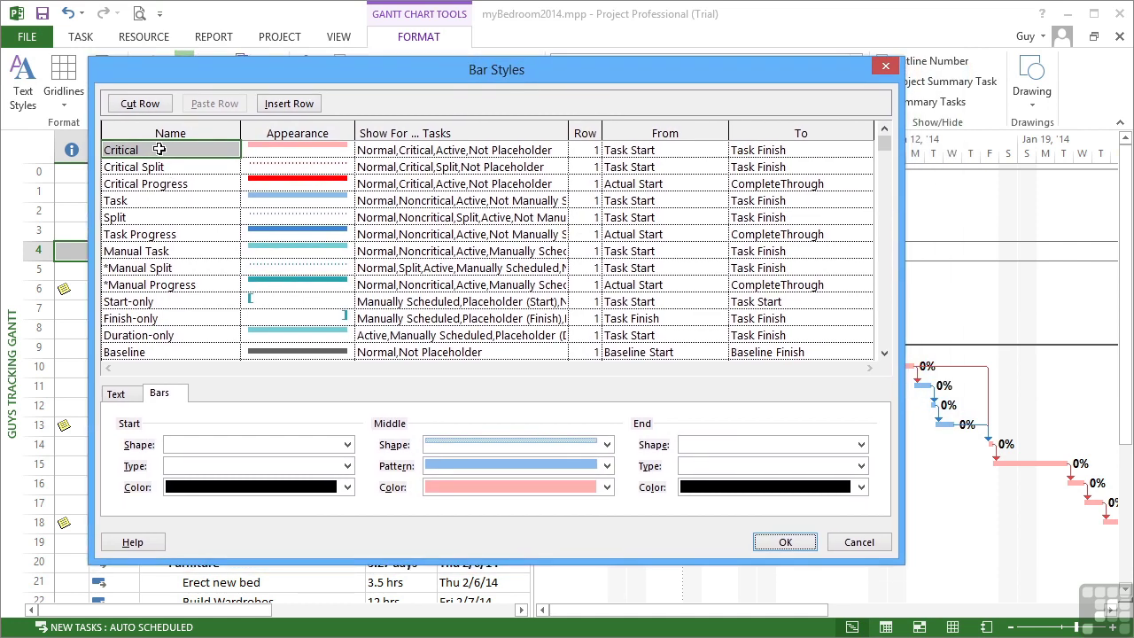
{"action": "left_click", "coordinate": [165, 201]}
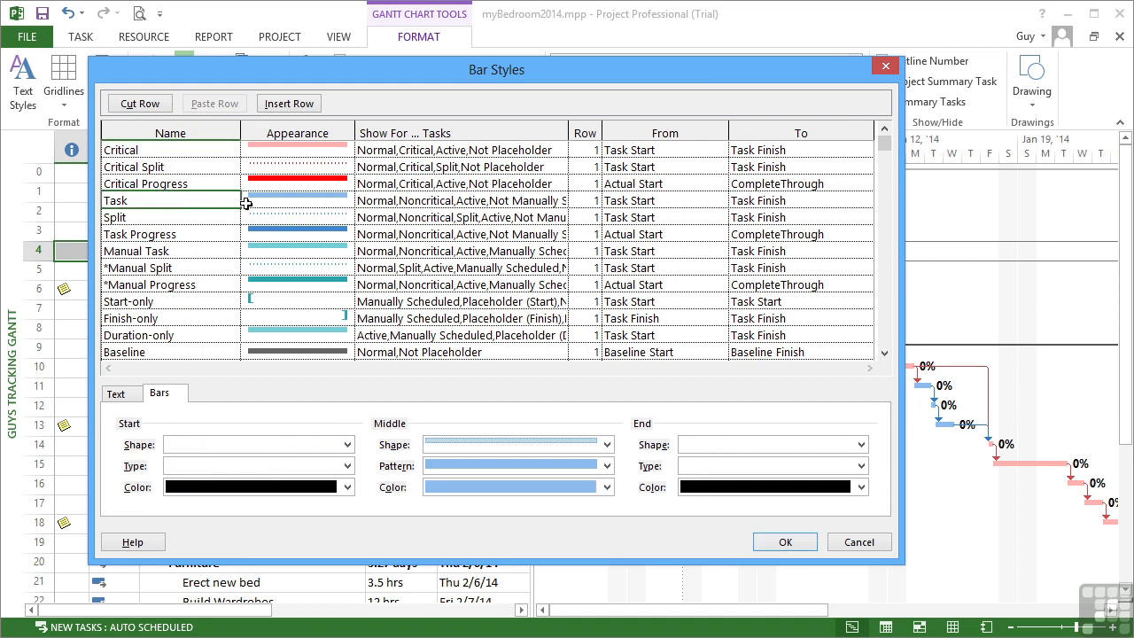
{"action": "left_click", "coordinate": [186, 149]}
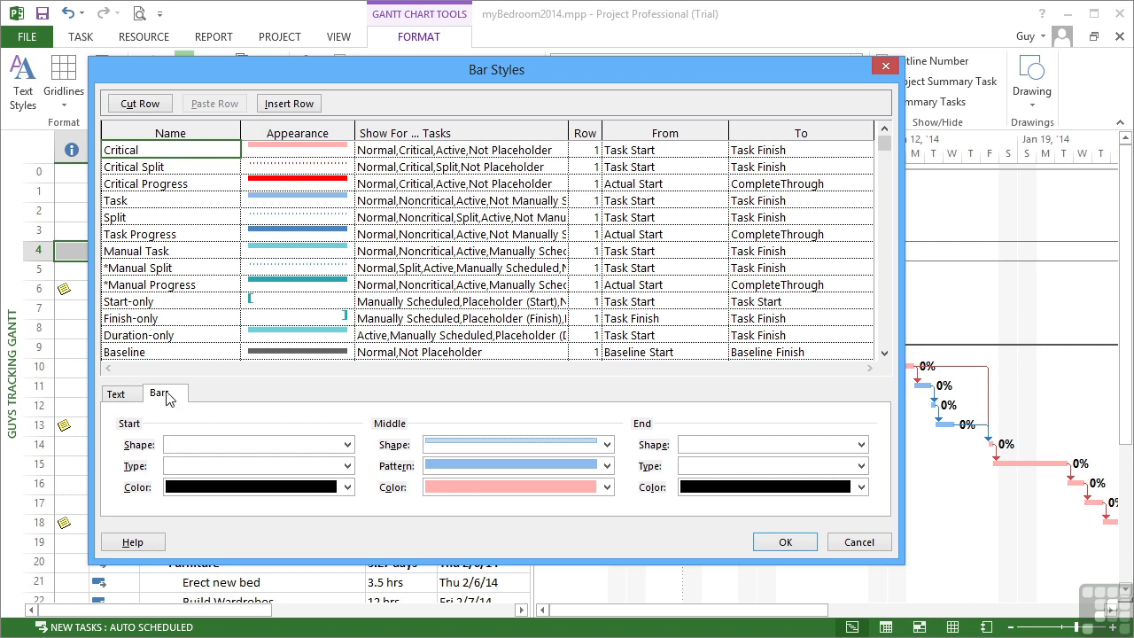
{"action": "left_click", "coordinate": [124, 395]}
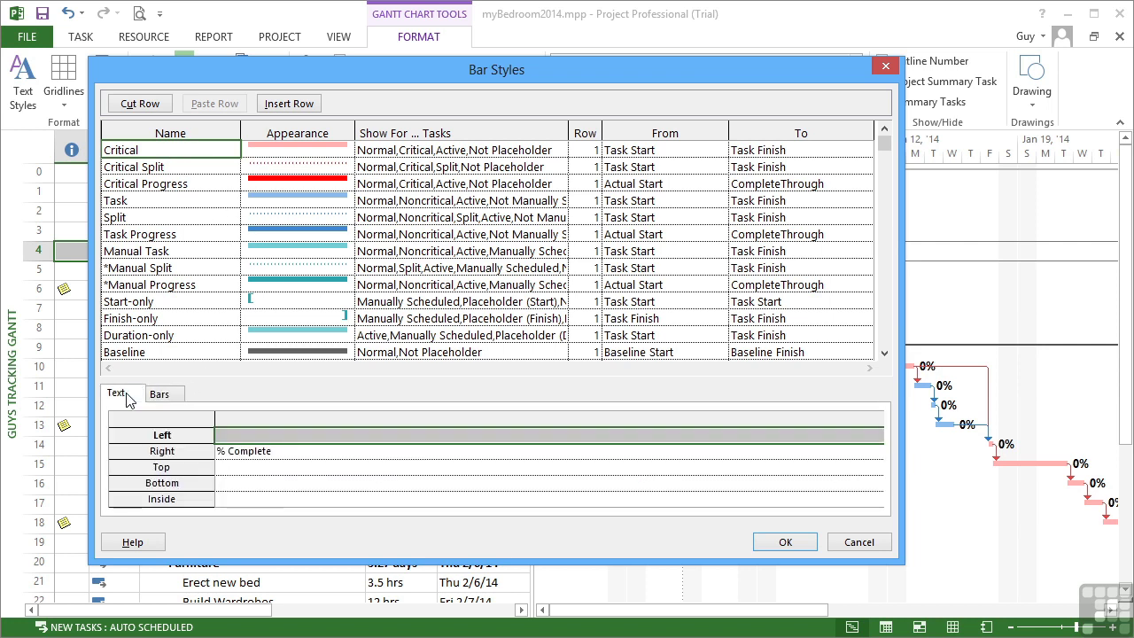
{"action": "left_click", "coordinate": [328, 451]}
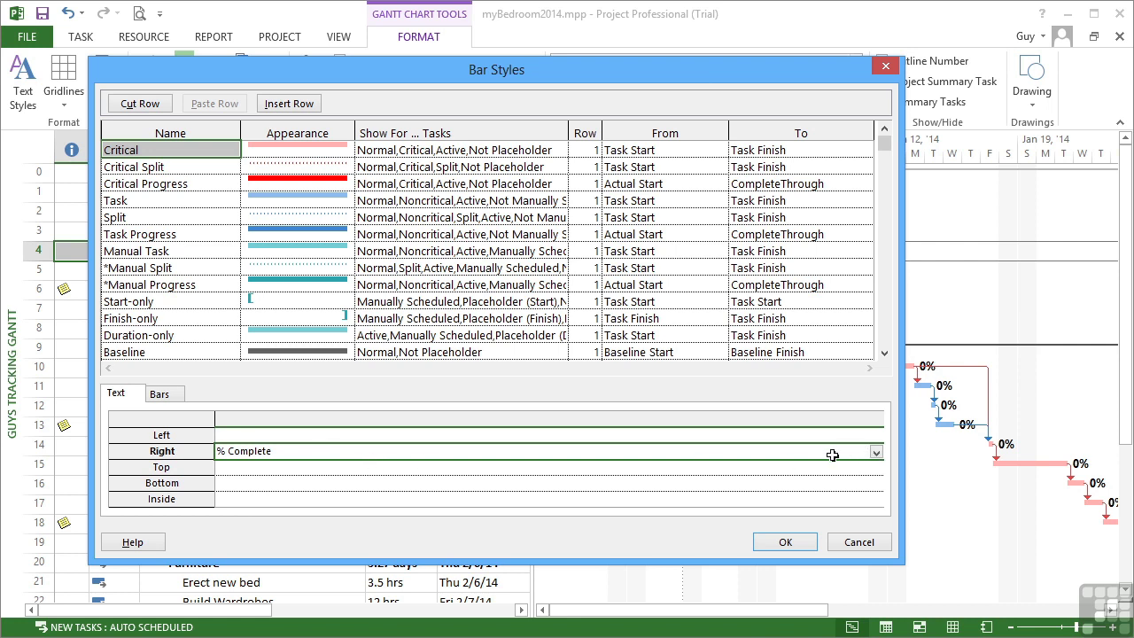
{"action": "key", "text": "Delete"}
Set the inside text of the Critical bars to % Complete and apply the bar style.
{"action": "left_click", "coordinate": [276, 499]}
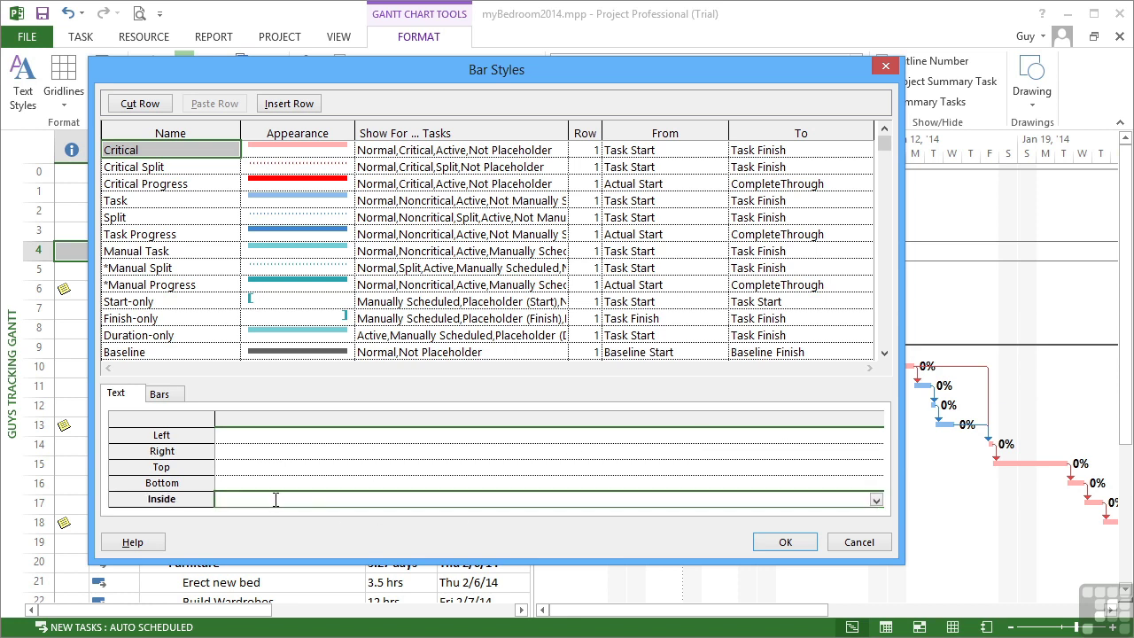
{"action": "left_click", "coordinate": [876, 501]}
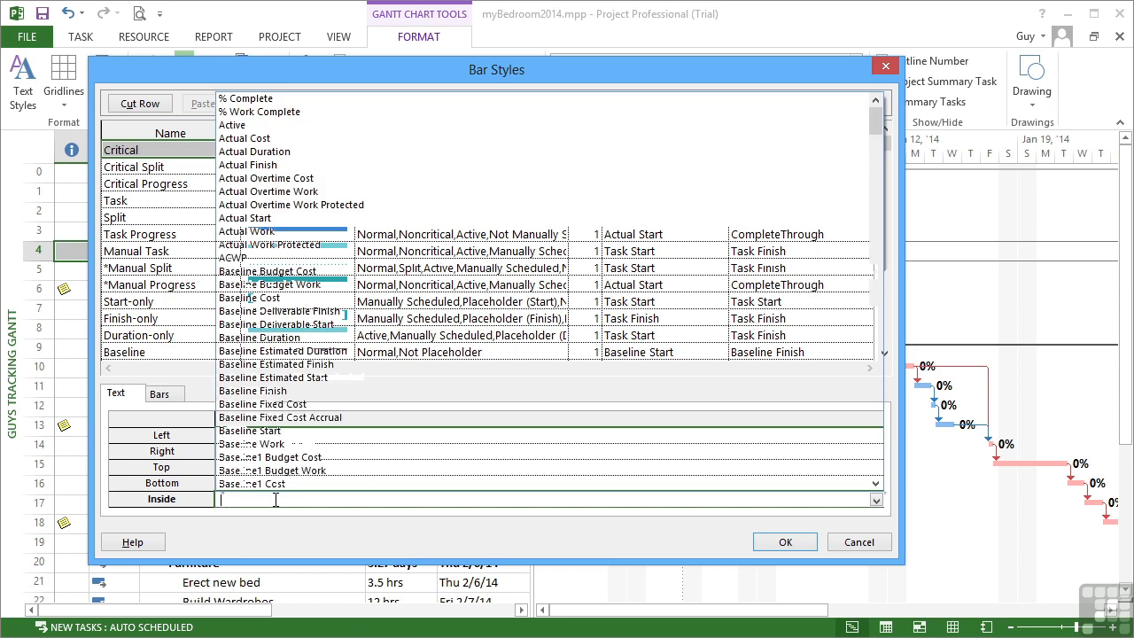
{"action": "left_click", "coordinate": [245, 98]}
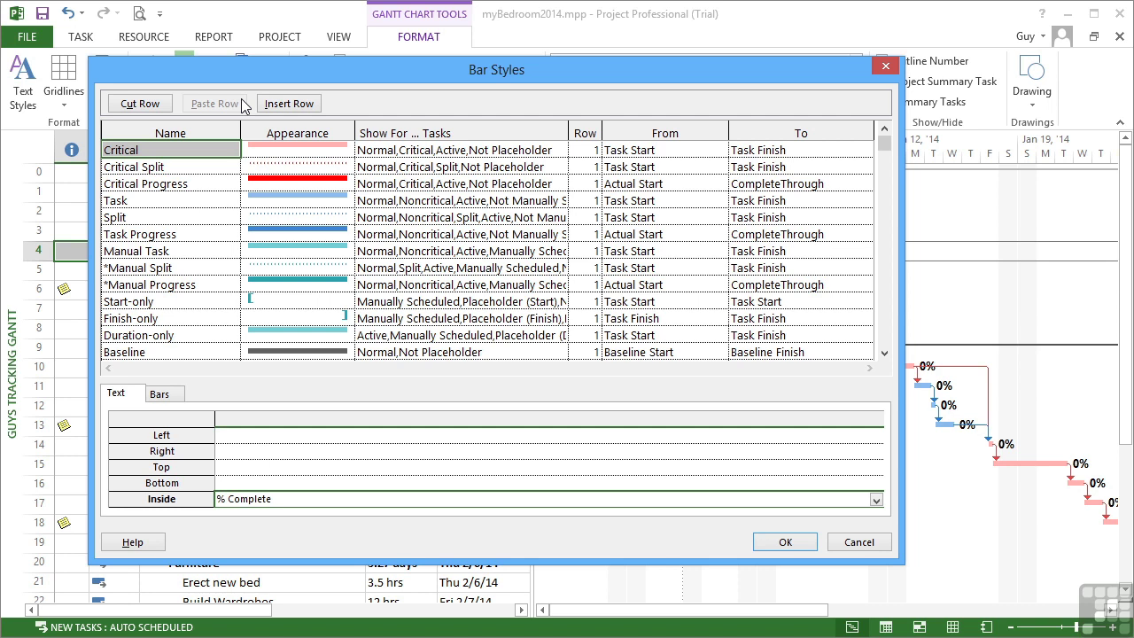
{"action": "left_click", "coordinate": [785, 543]}
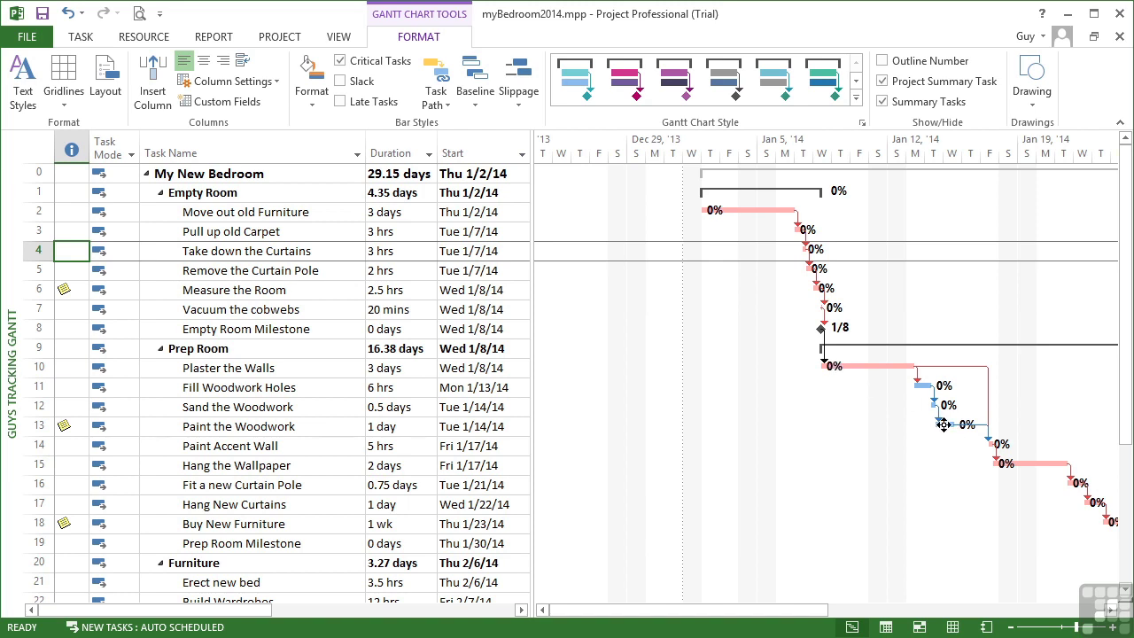
Reopen the Bar Styles settings and remove the % Complete text from the right side of the Task bars.
{"action": "mouse_move", "coordinate": [944, 426]}
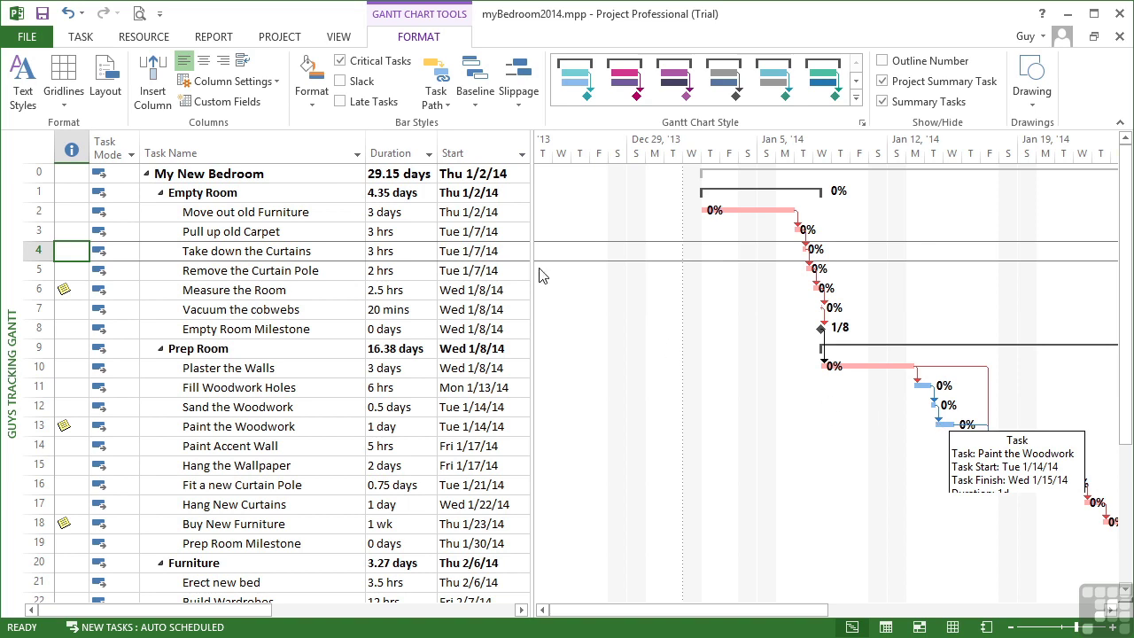
{"action": "left_click", "coordinate": [324, 105]}
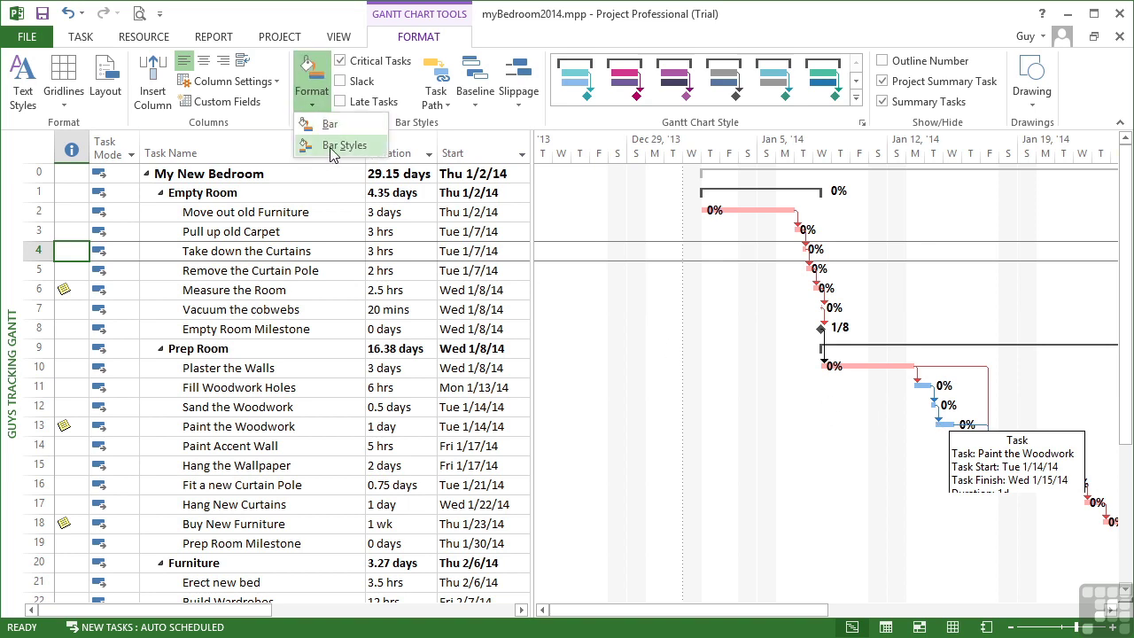
{"action": "left_click", "coordinate": [333, 148]}
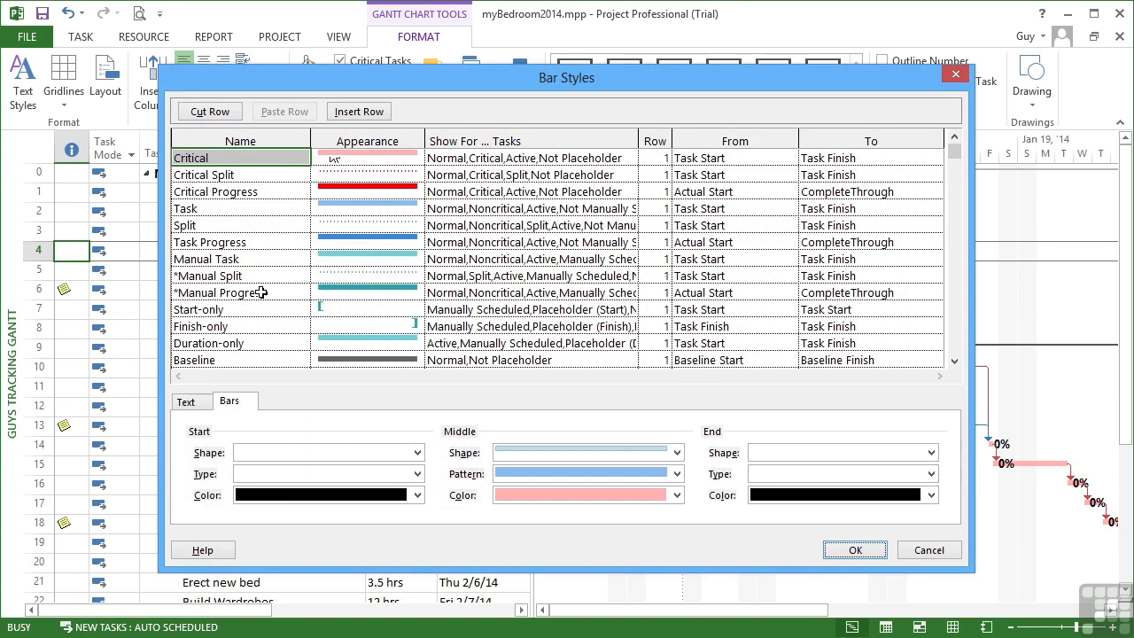
{"action": "left_click", "coordinate": [242, 208]}
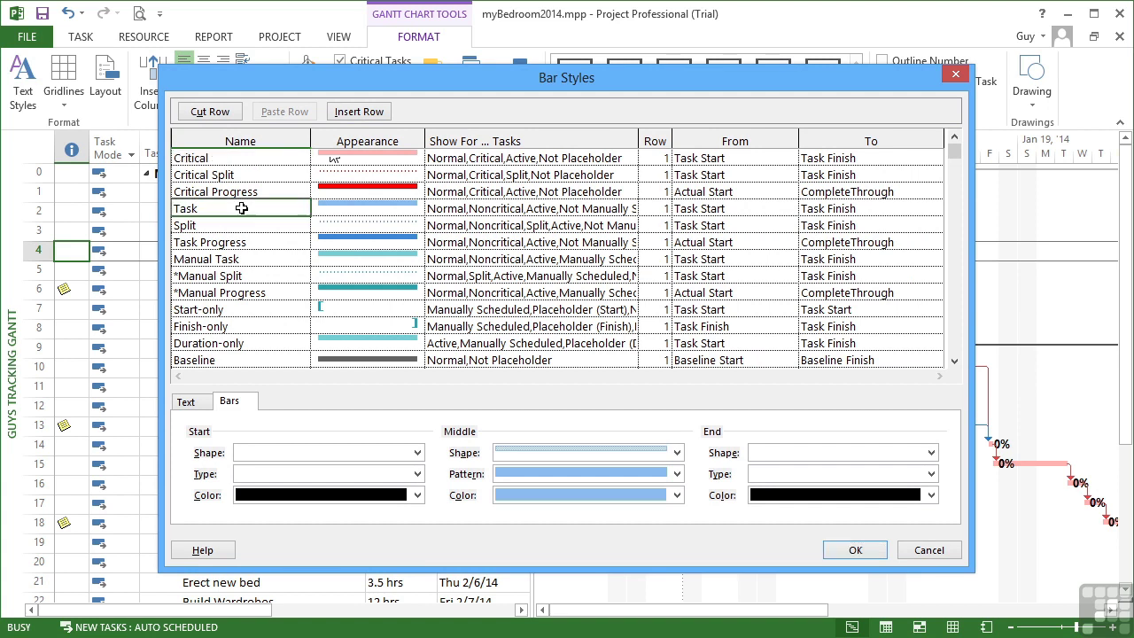
{"action": "left_click", "coordinate": [193, 403]}
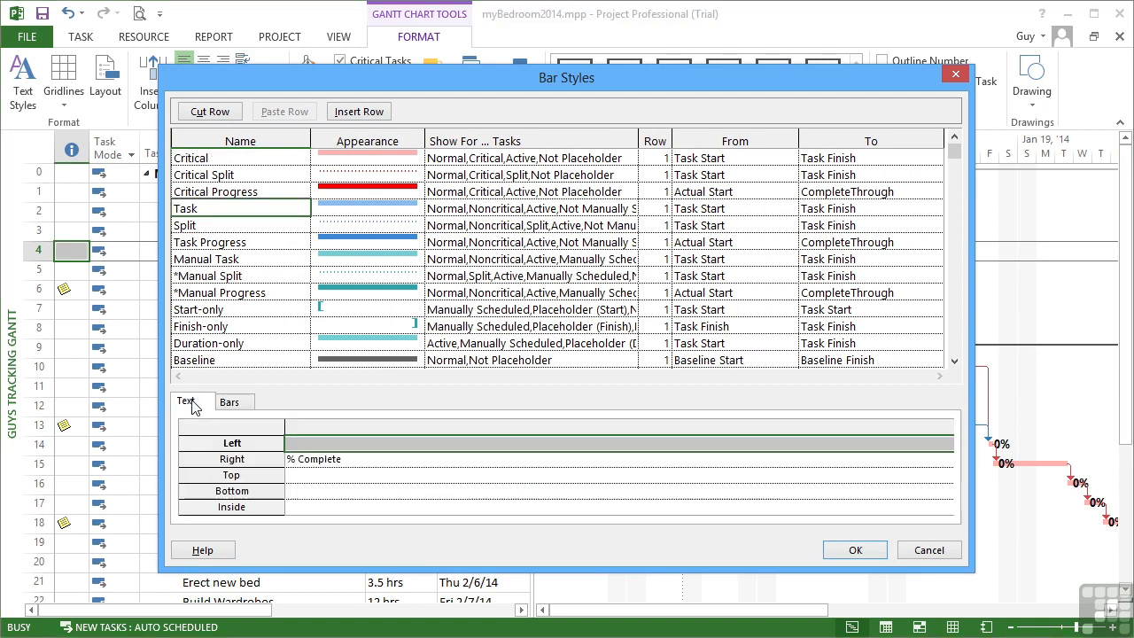
{"action": "left_click", "coordinate": [344, 461]}
{"action": "key", "text": "Delete"}
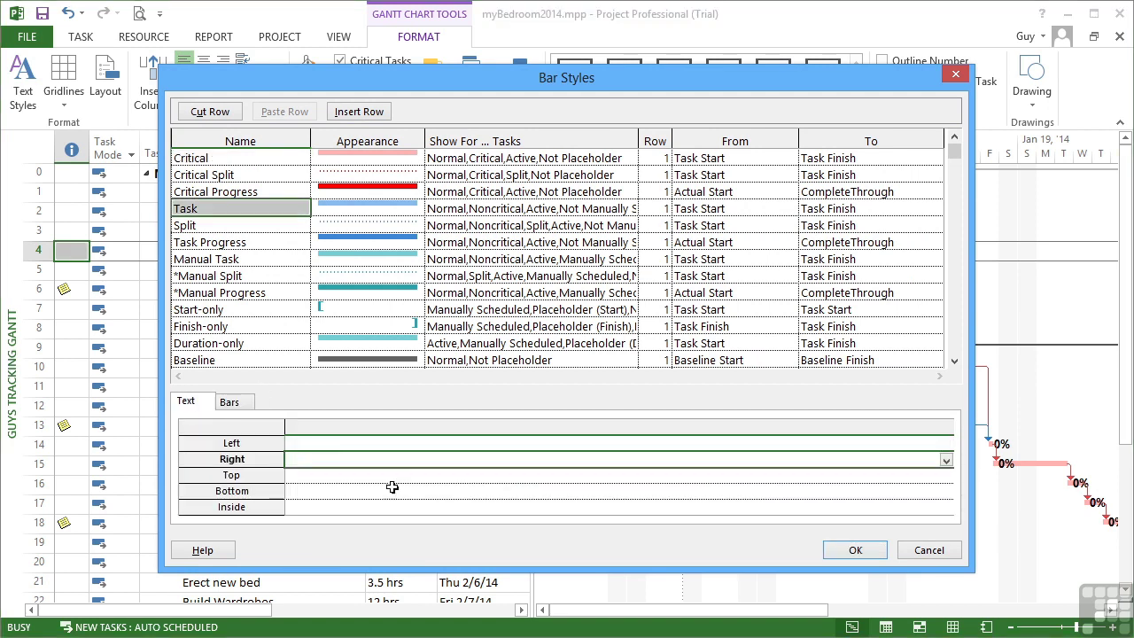
Set the inside text of the Task bars to % Complete and apply the bar style.
{"action": "left_click", "coordinate": [686, 507]}
{"action": "left_click", "coordinate": [946, 508]}
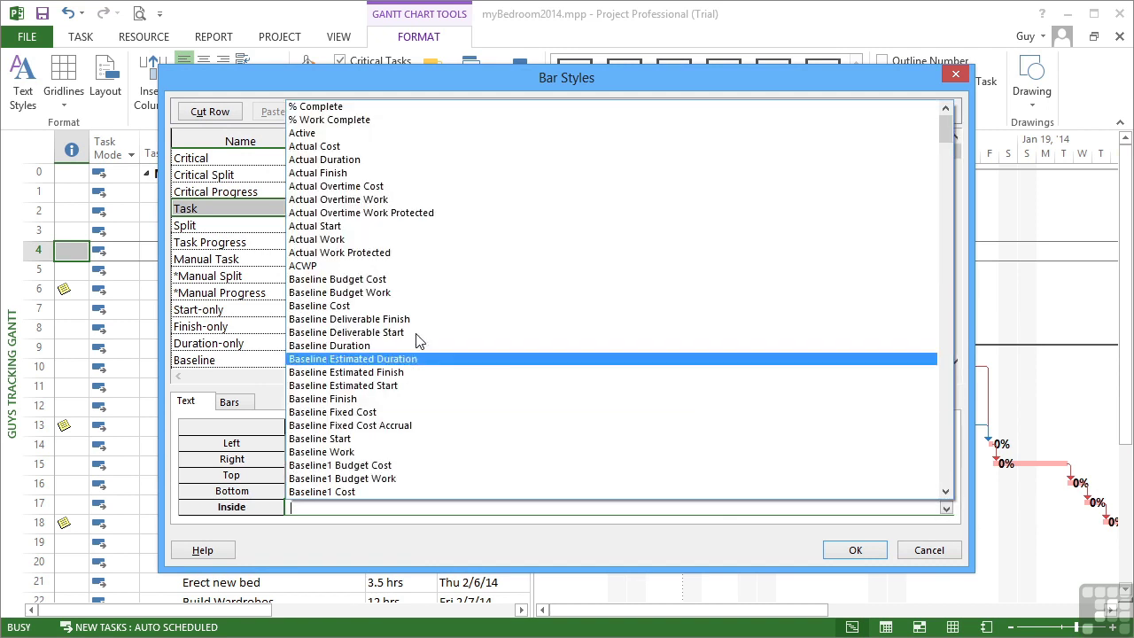
{"action": "left_click", "coordinate": [372, 110]}
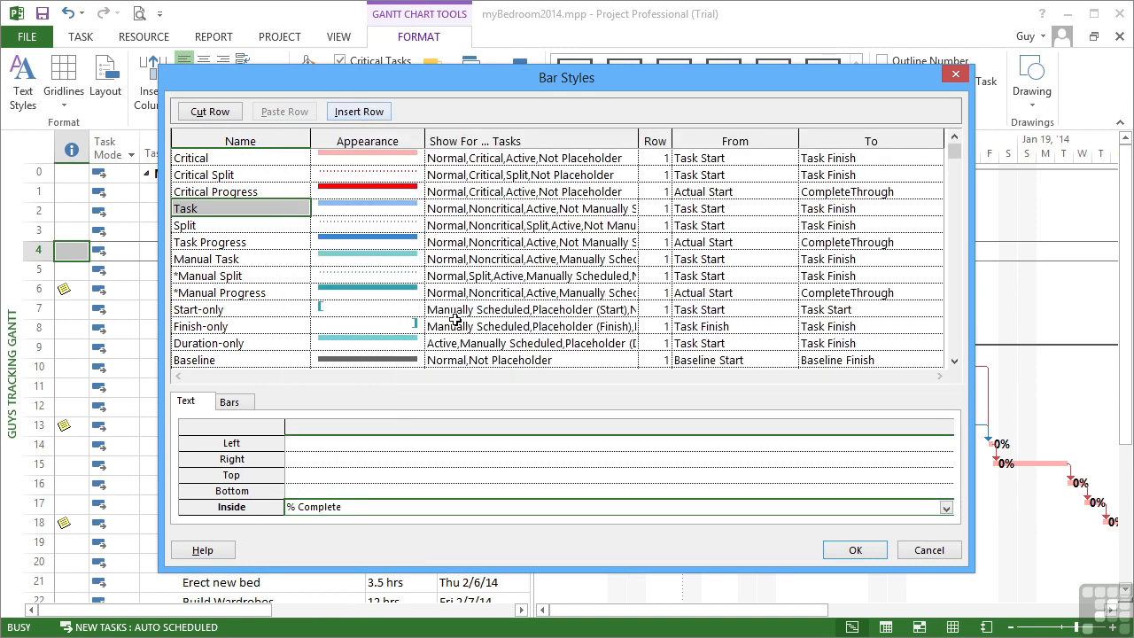
{"action": "left_click", "coordinate": [855, 550]}
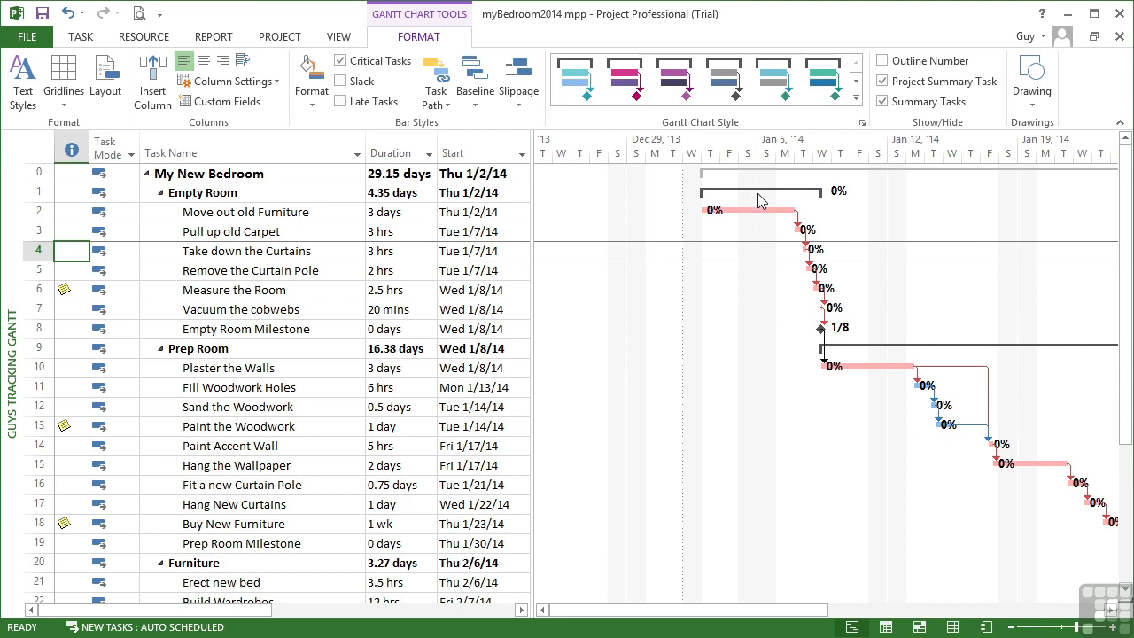
Reopen the Bar Styles settings and remove the % Complete text from the right side of the Summary bars.
{"action": "left_click", "coordinate": [320, 104]}
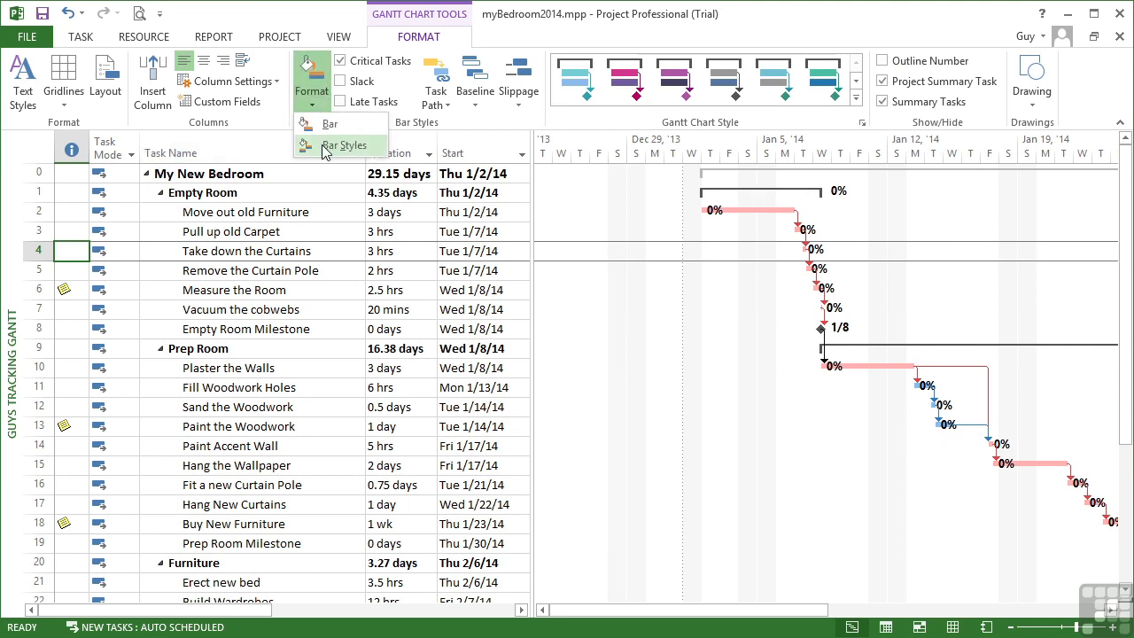
{"action": "left_click", "coordinate": [327, 152]}
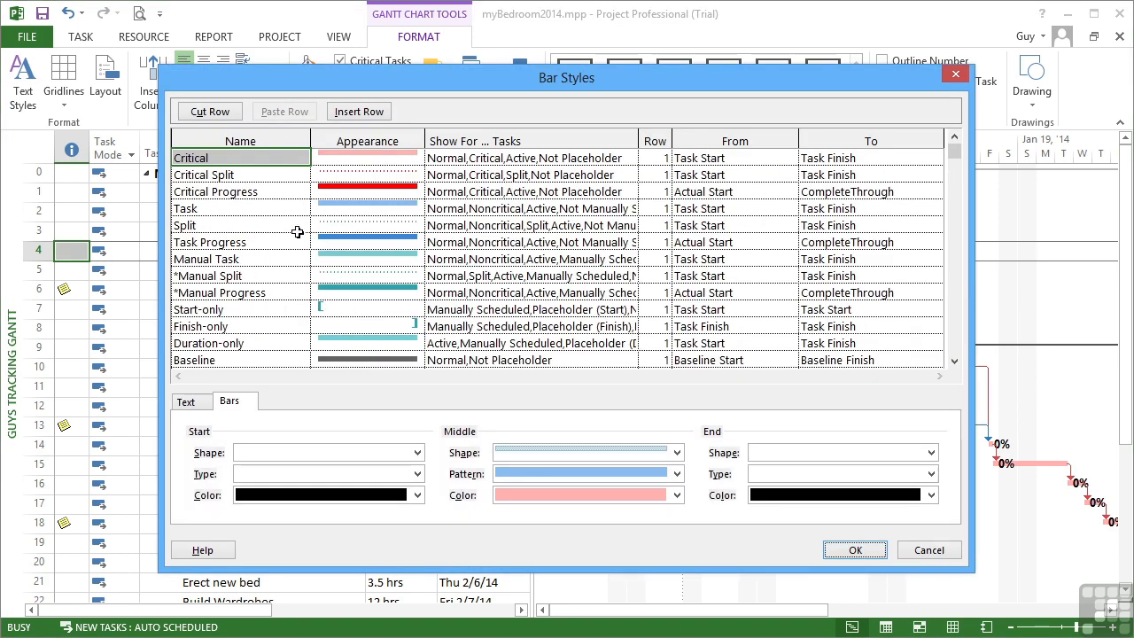
{"action": "left_click", "coordinate": [954, 361]}
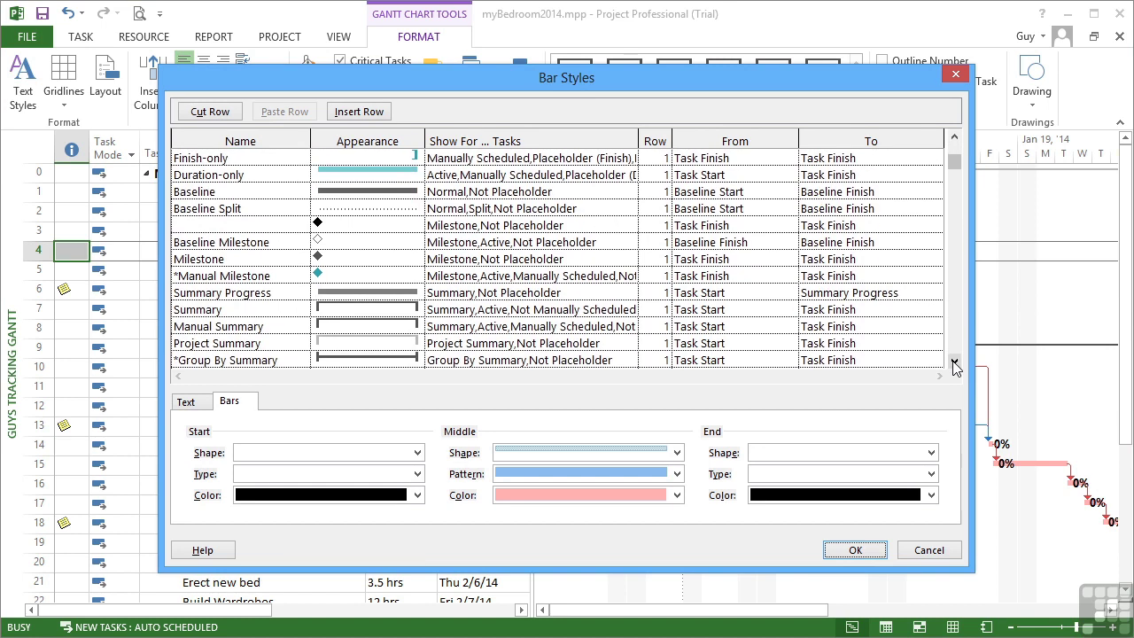
{"action": "scroll", "coordinate": [228, 296], "scroll_direction": "up", "scroll_amount": 4}
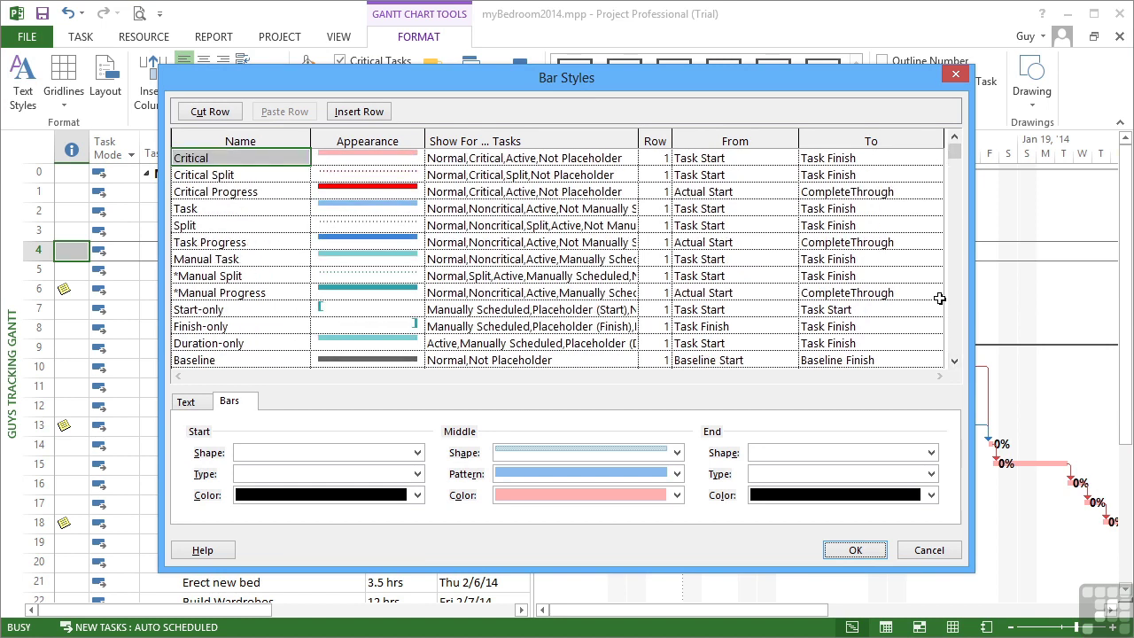
{"action": "left_click", "coordinate": [230, 309]}
{"action": "scroll", "coordinate": [231, 306], "scroll_direction": "down", "scroll_amount": 5}
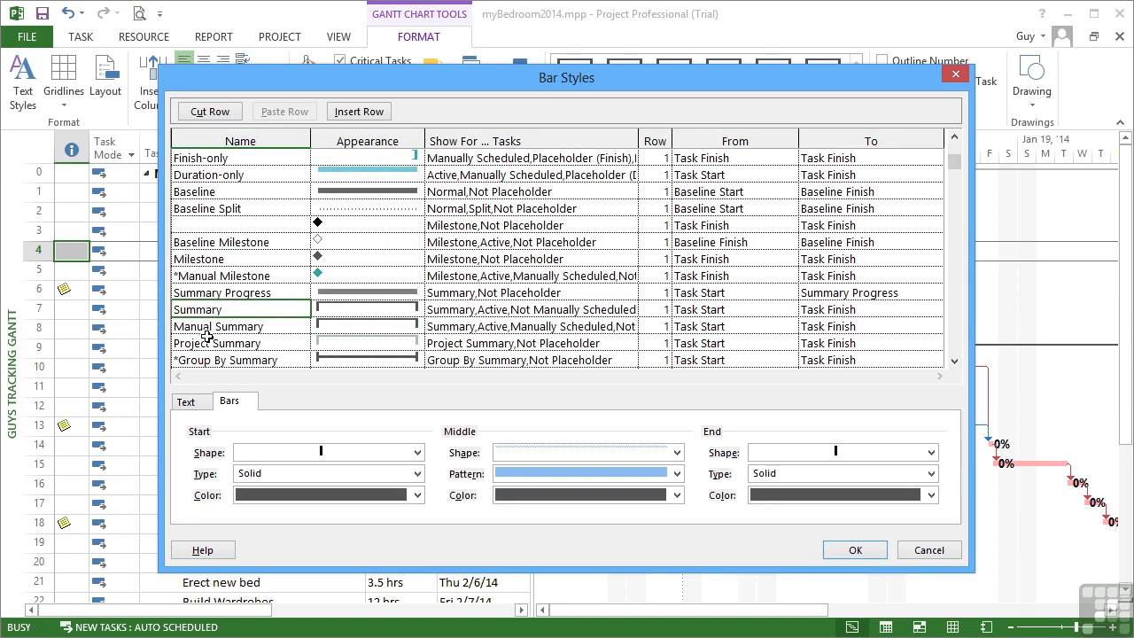
{"action": "left_click", "coordinate": [186, 402]}
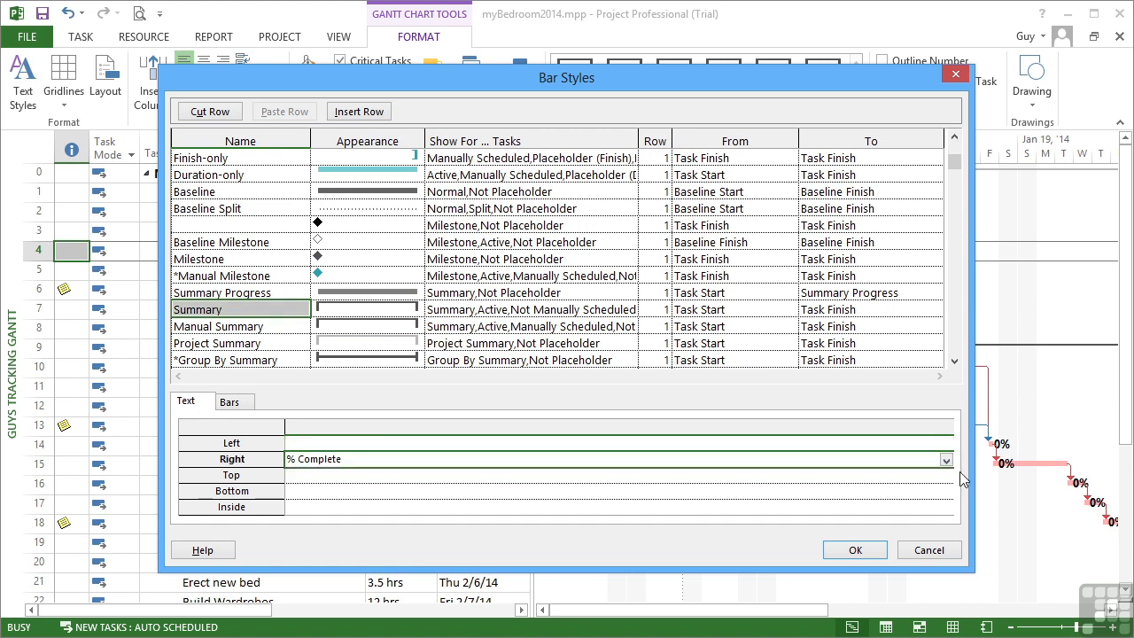
{"action": "key", "text": "Delete"}
Set the left text of the Summary bars to % Complete and apply the bar style.
{"action": "left_click", "coordinate": [901, 443]}
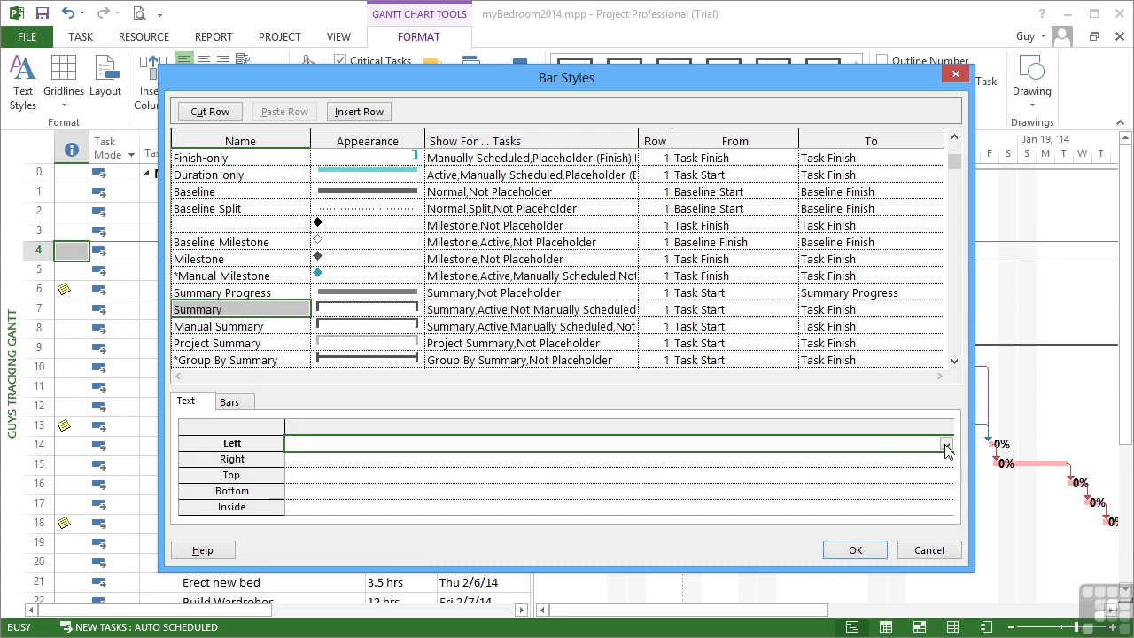
{"action": "left_click", "coordinate": [946, 445]}
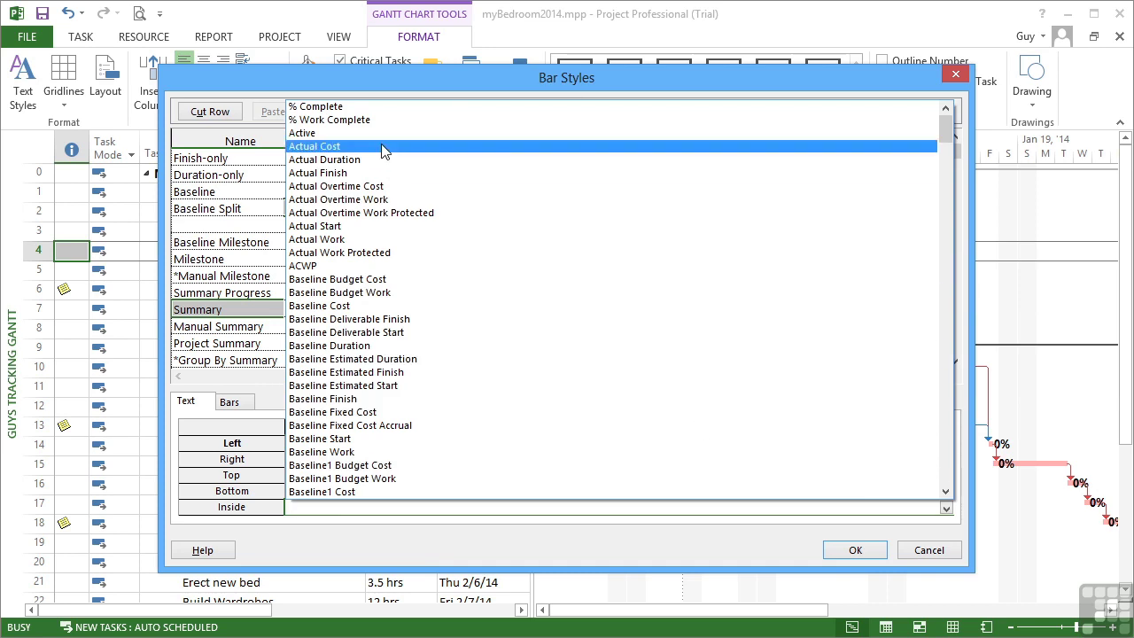
{"action": "left_click", "coordinate": [369, 107]}
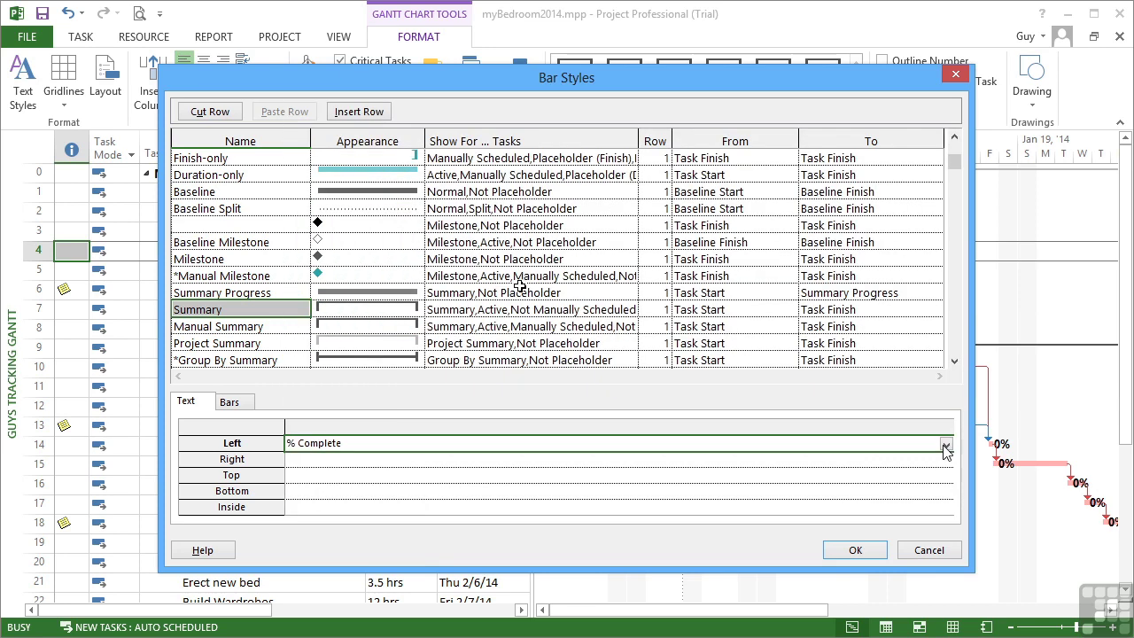
{"action": "left_click", "coordinate": [856, 551]}
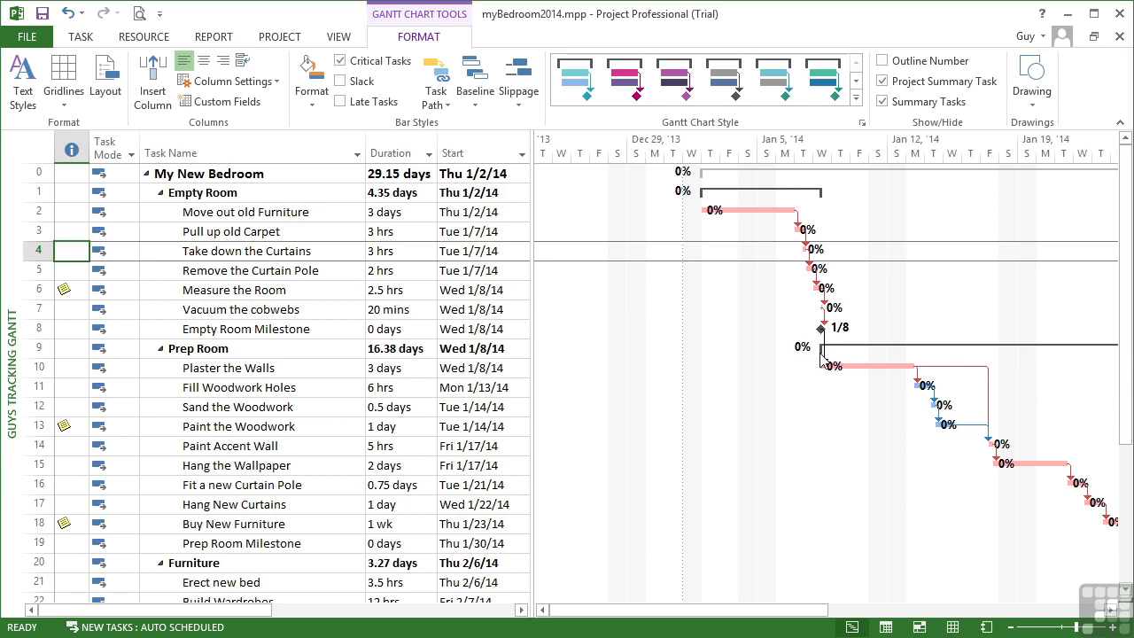
Switch to the custom Guys Gantt Chart view and bring the first task bars of the schedule into view.
{"action": "left_click", "coordinate": [81, 37]}
{"action": "left_click", "coordinate": [27, 97]}
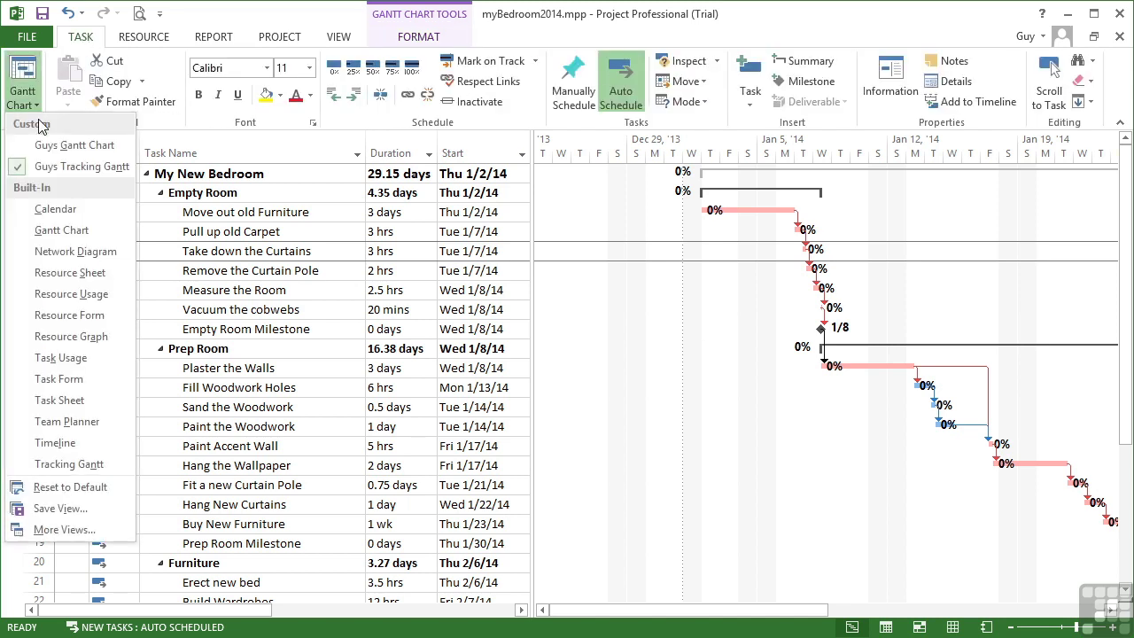
{"action": "left_click", "coordinate": [43, 147]}
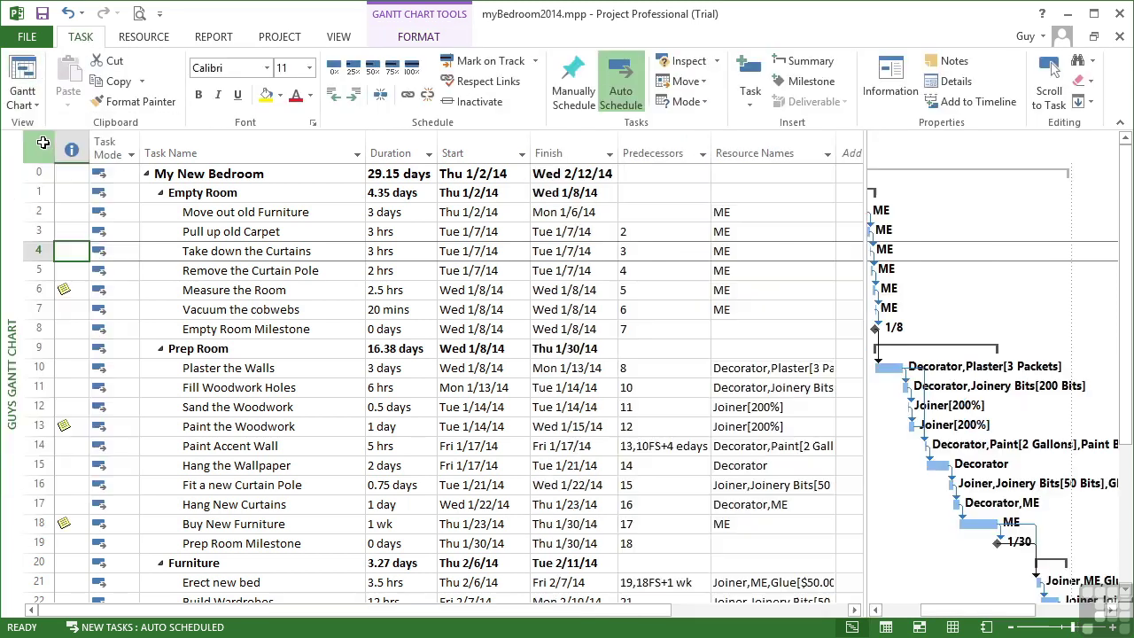
{"action": "left_click", "coordinate": [875, 610]}
{"action": "left_click", "coordinate": [874, 610]}
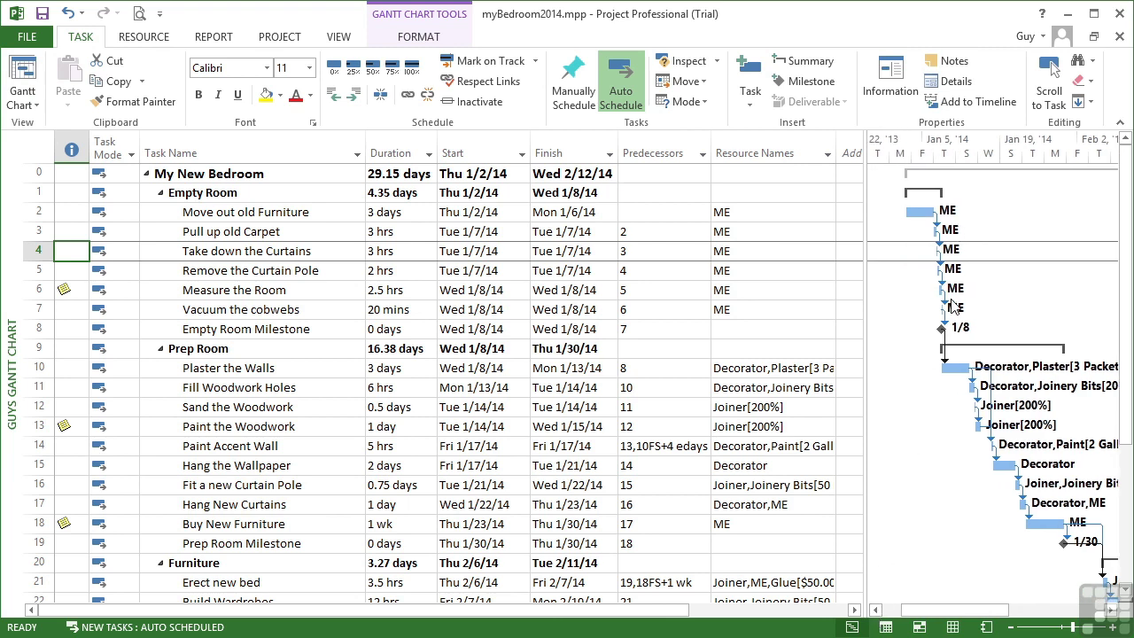
In this view's Bar Styles settings, remove the Resource Names text from the right side of the Task bars.
{"action": "left_click", "coordinate": [417, 39]}
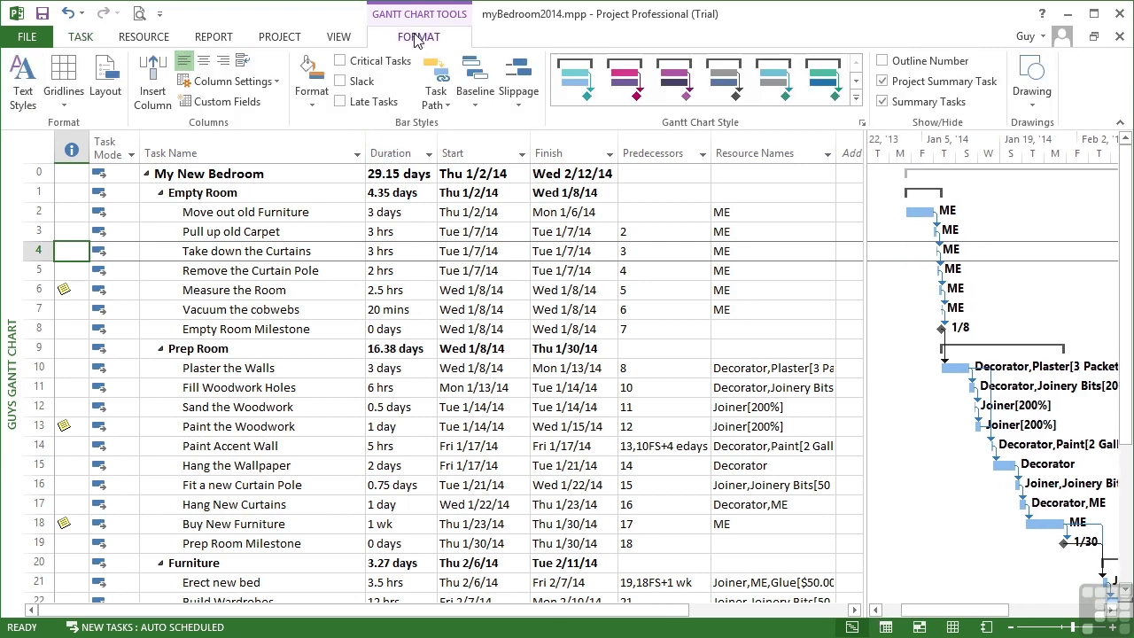
{"action": "left_click", "coordinate": [310, 97]}
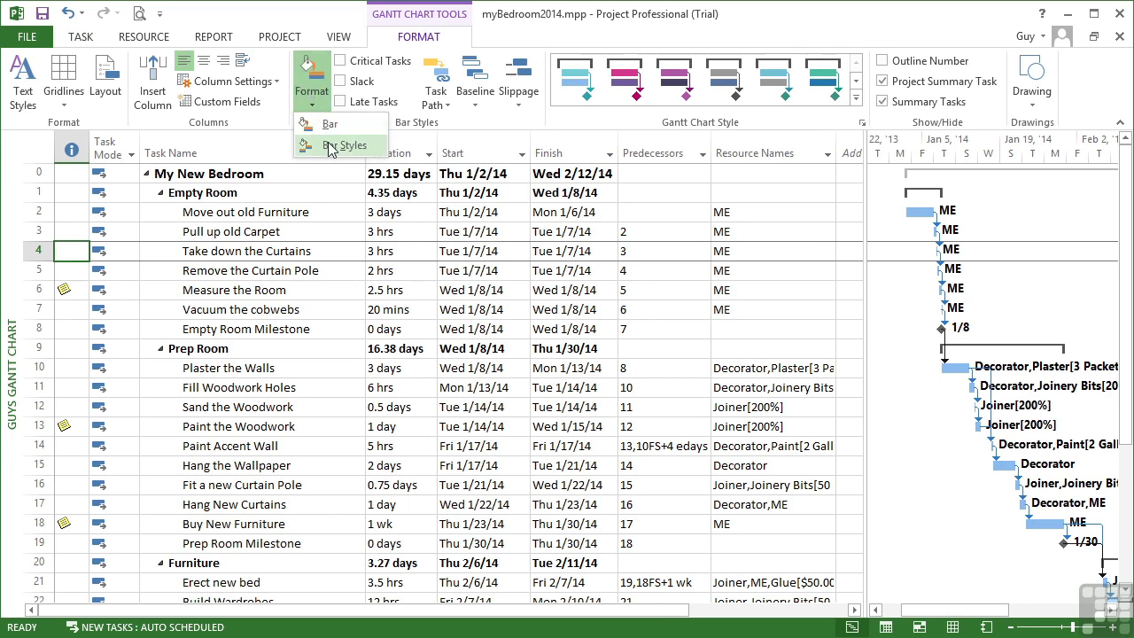
{"action": "left_click", "coordinate": [330, 146]}
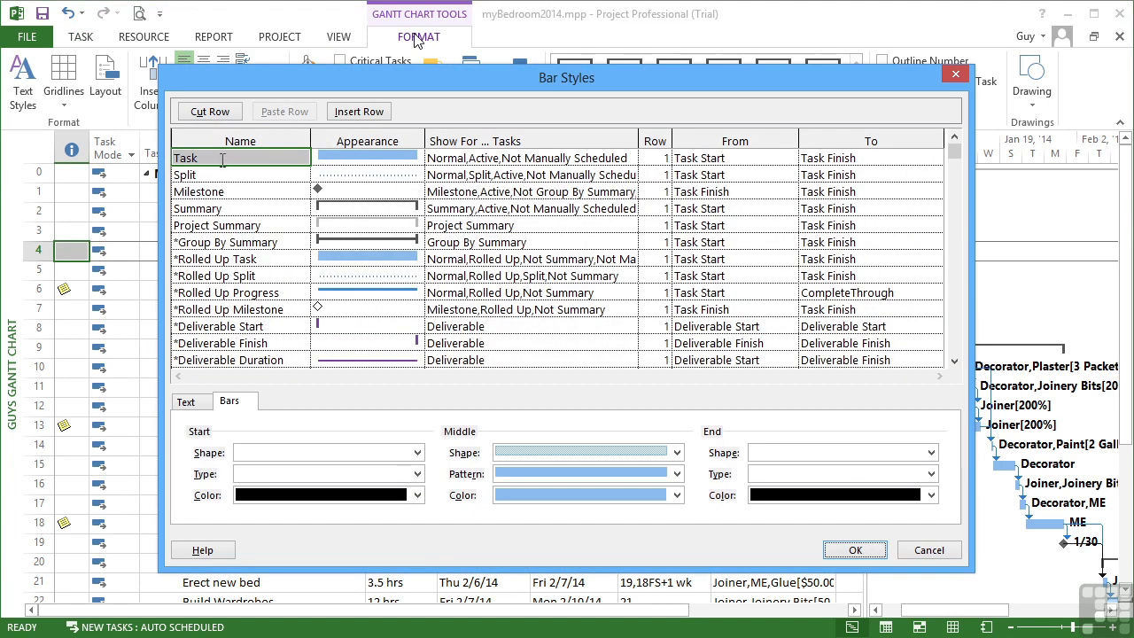
{"action": "left_click", "coordinate": [190, 402]}
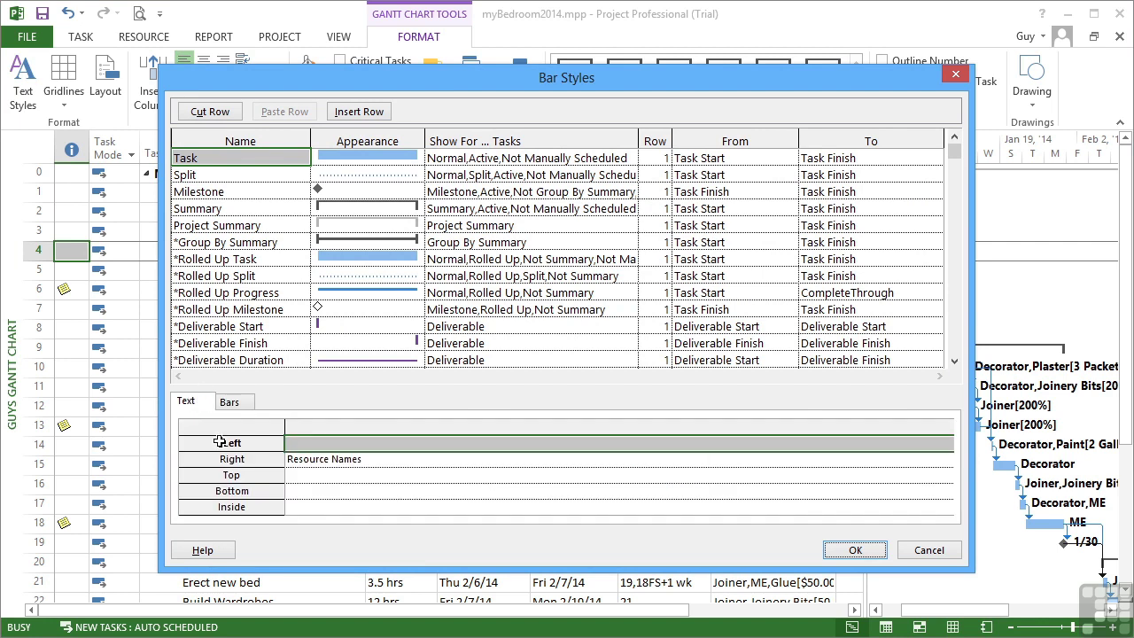
{"action": "left_click", "coordinate": [374, 458]}
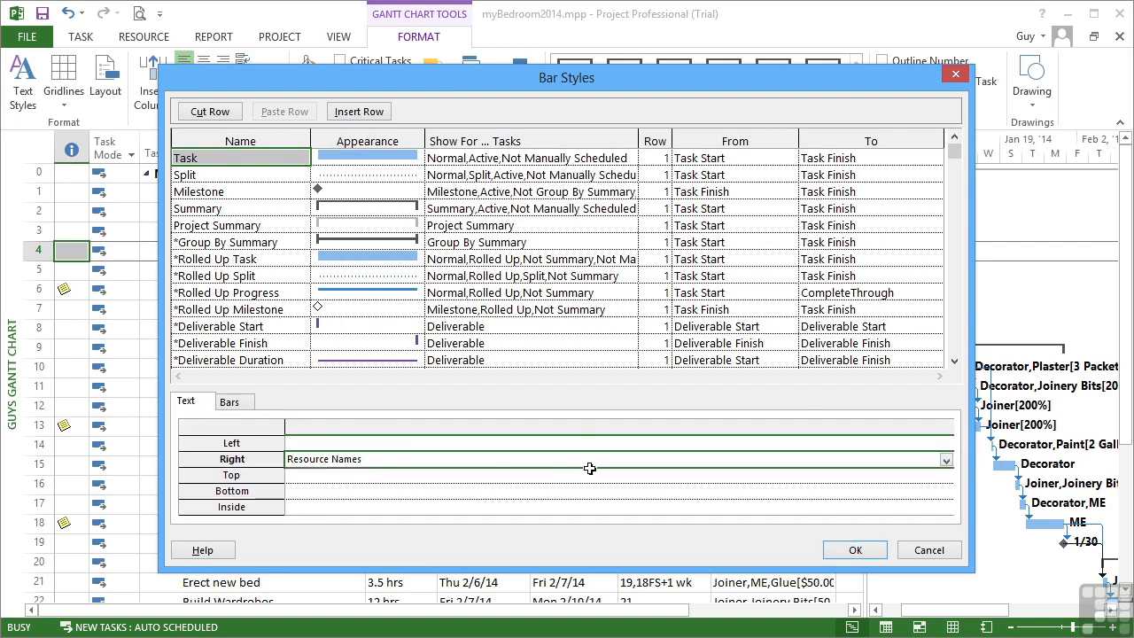
{"action": "key", "text": "Delete"}
Set the left text of the Task bars to Resource Initials and apply the bar style.
{"action": "left_click", "coordinate": [326, 444]}
{"action": "left_click", "coordinate": [590, 466]}
{"action": "left_click", "coordinate": [947, 446]}
{"action": "type", "text": "Resource Group"}
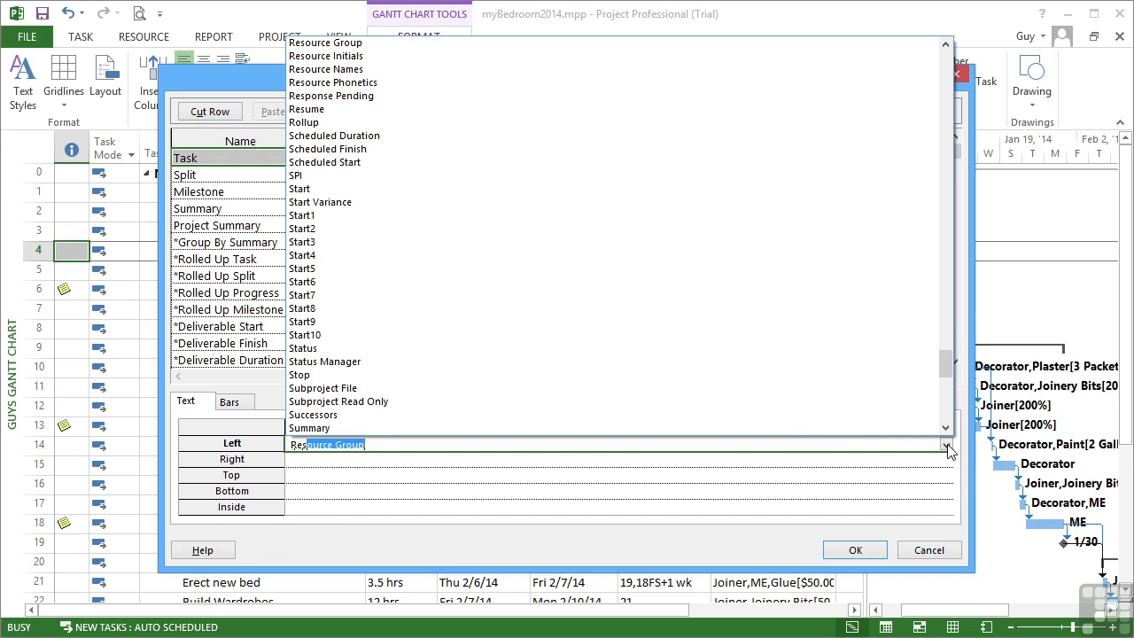
{"action": "left_click", "coordinate": [333, 57]}
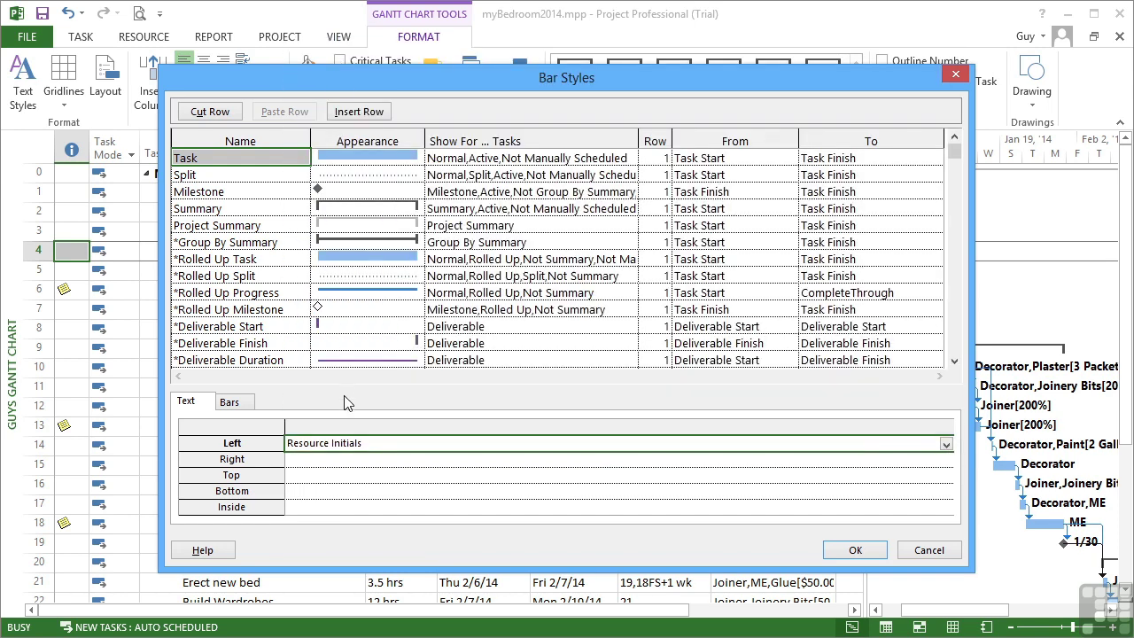
{"action": "left_click", "coordinate": [856, 550]}
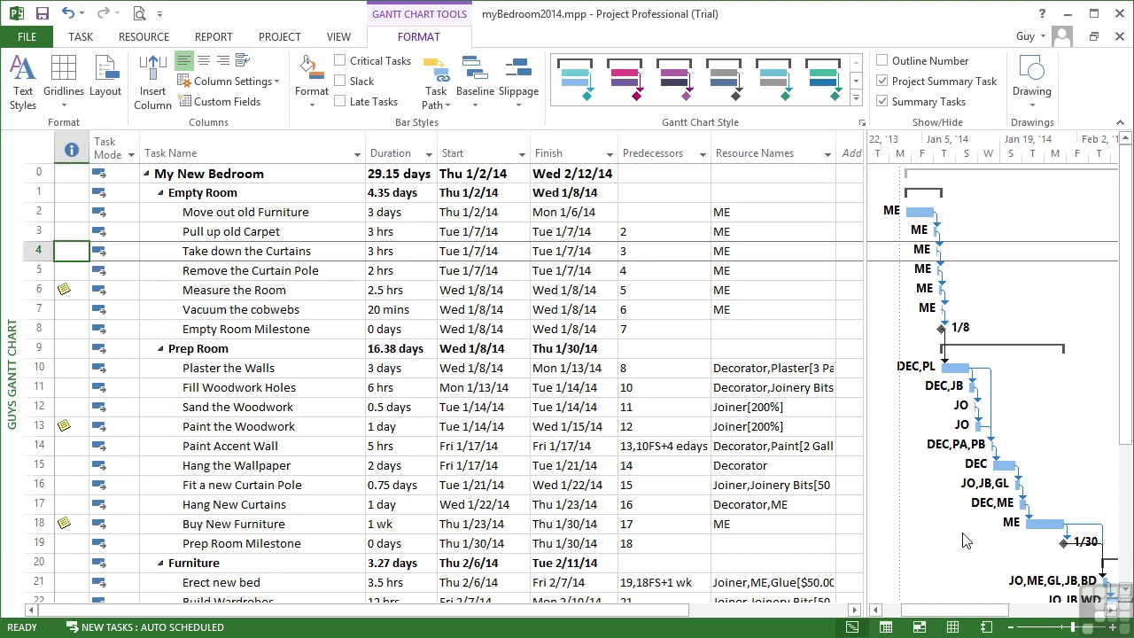
Reopen the Bar Styles settings and remove the Task Finish text from the right side of the Milestone style.
{"action": "left_click", "coordinate": [318, 106]}
{"action": "left_click", "coordinate": [324, 145]}
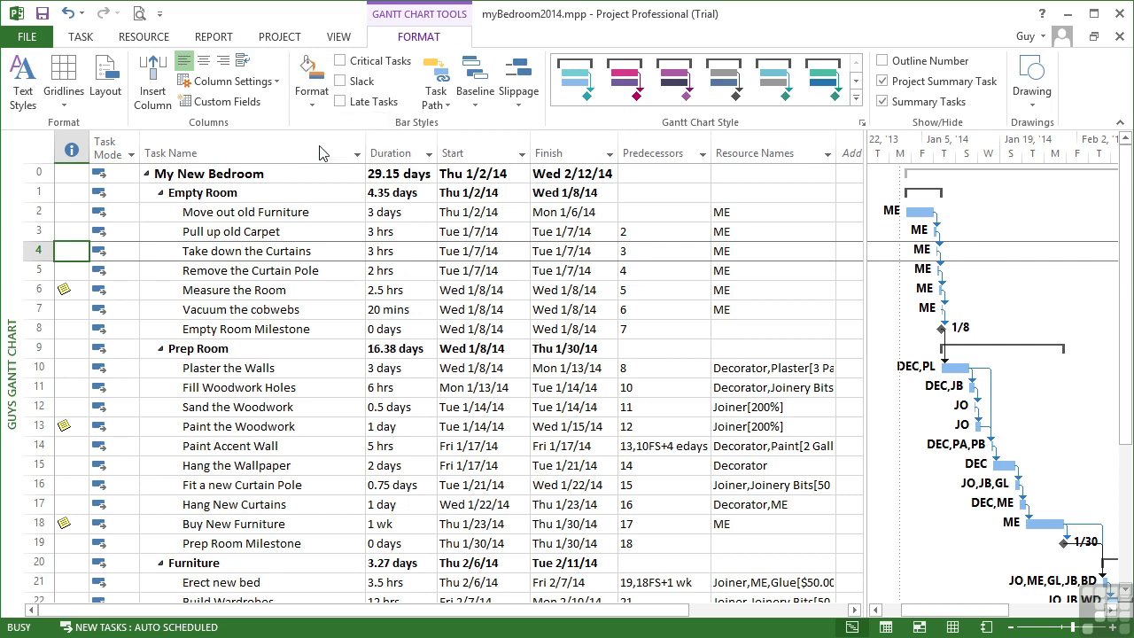
{"action": "left_click", "coordinate": [211, 193]}
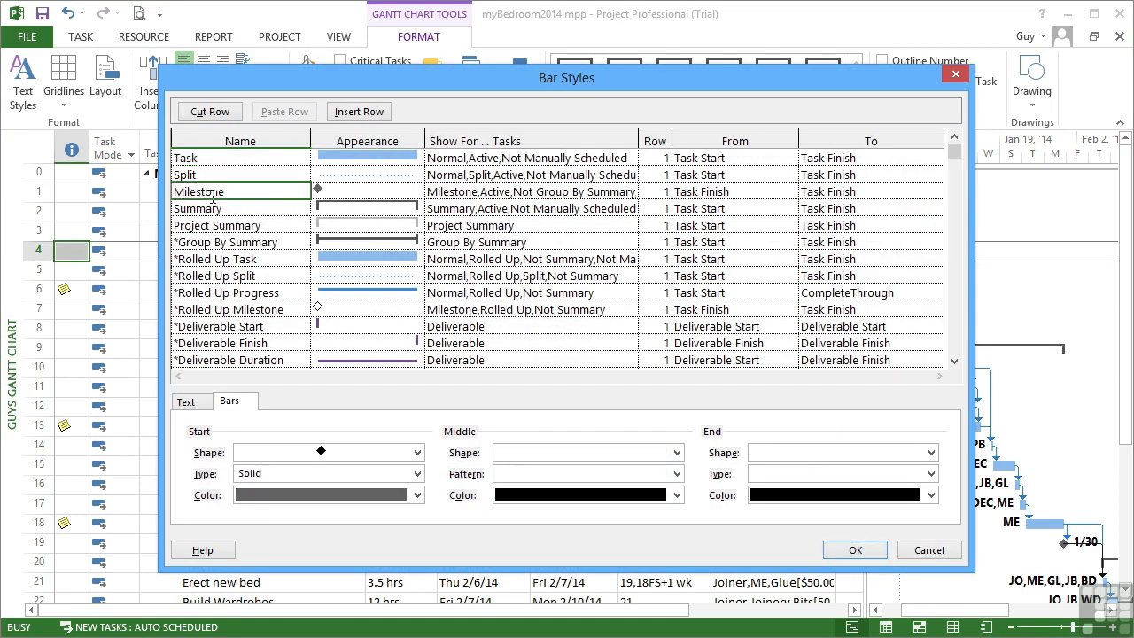
{"action": "left_click", "coordinate": [195, 403]}
{"action": "left_click", "coordinate": [349, 461]}
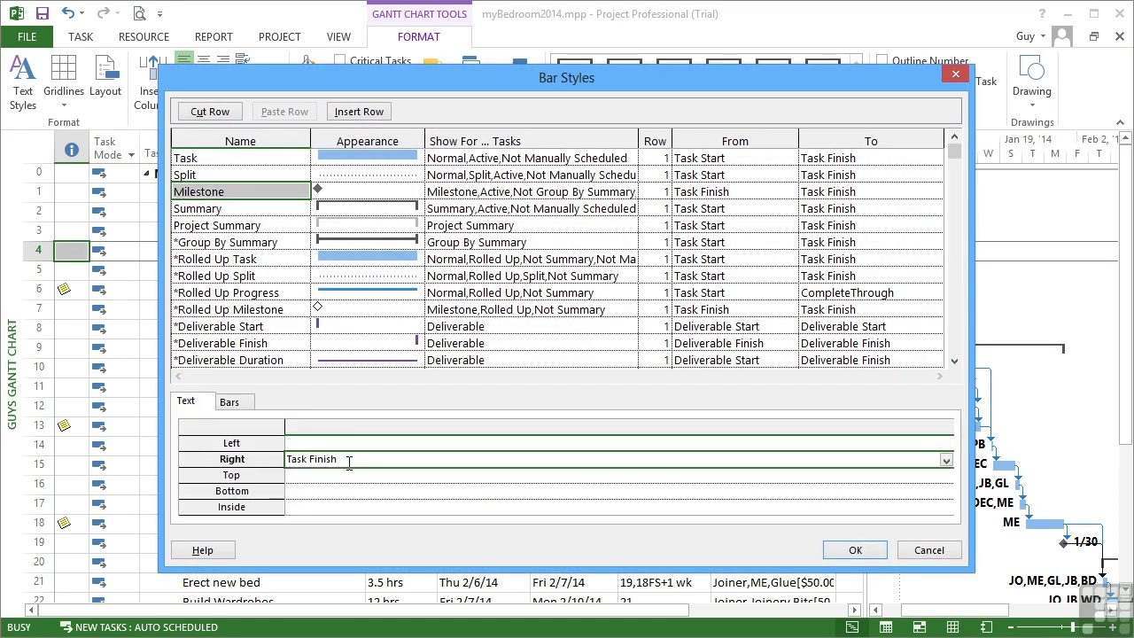
{"action": "key", "text": "Delete"}
Set the left text of the Milestone style to Start and apply the bar style.
{"action": "left_click", "coordinate": [346, 444]}
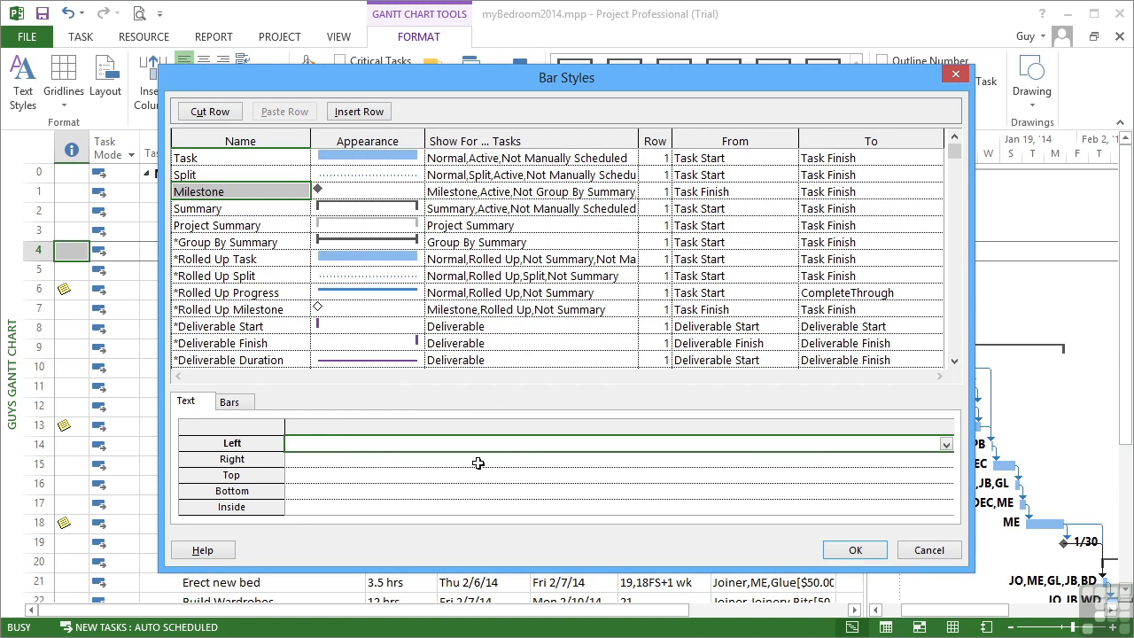
{"action": "left_click", "coordinate": [946, 446]}
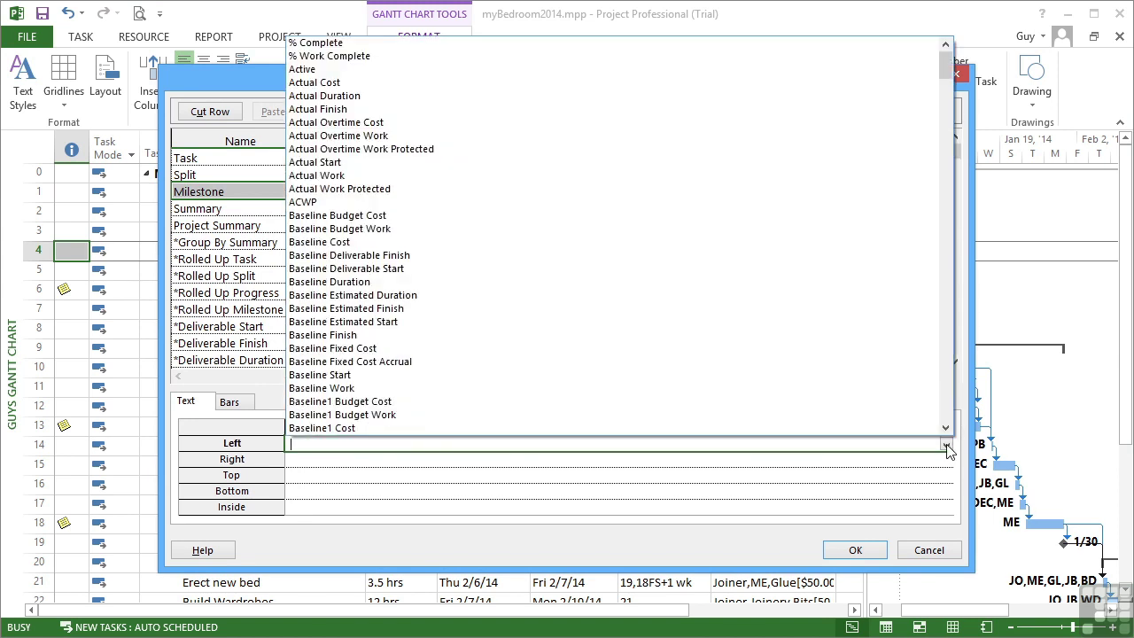
{"action": "type", "text": "Ta"}
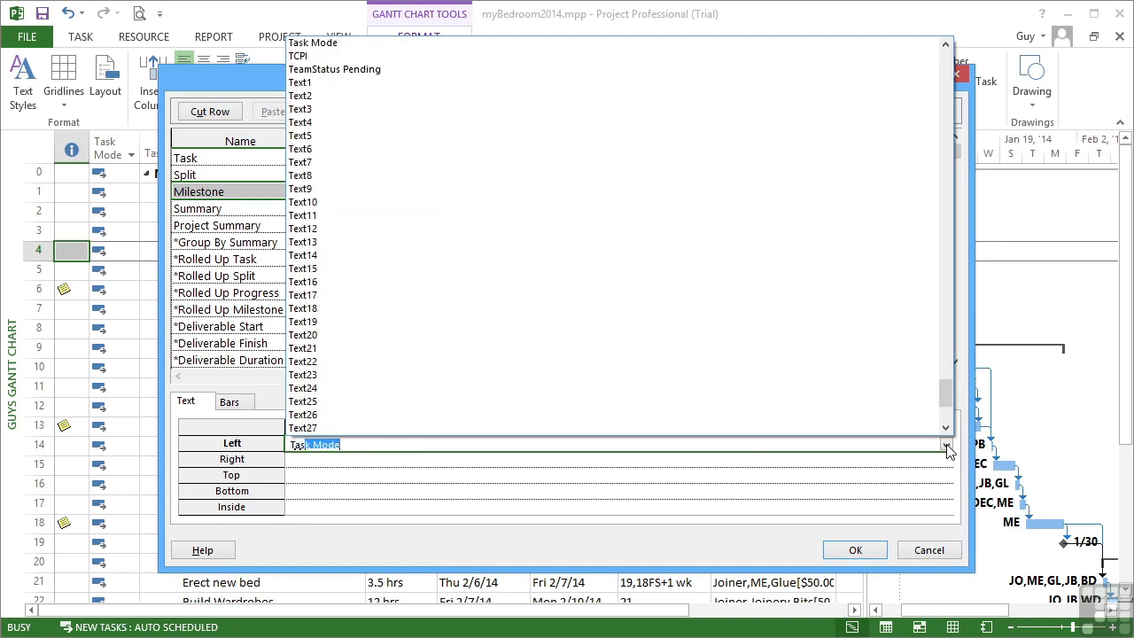
{"action": "type", "text": "sks"}
{"action": "key", "text": "BackSpace"}
{"action": "key", "text": "BackSpace"}
{"action": "type", "text": "Start"}
{"action": "left_click", "coordinate": [946, 445]}
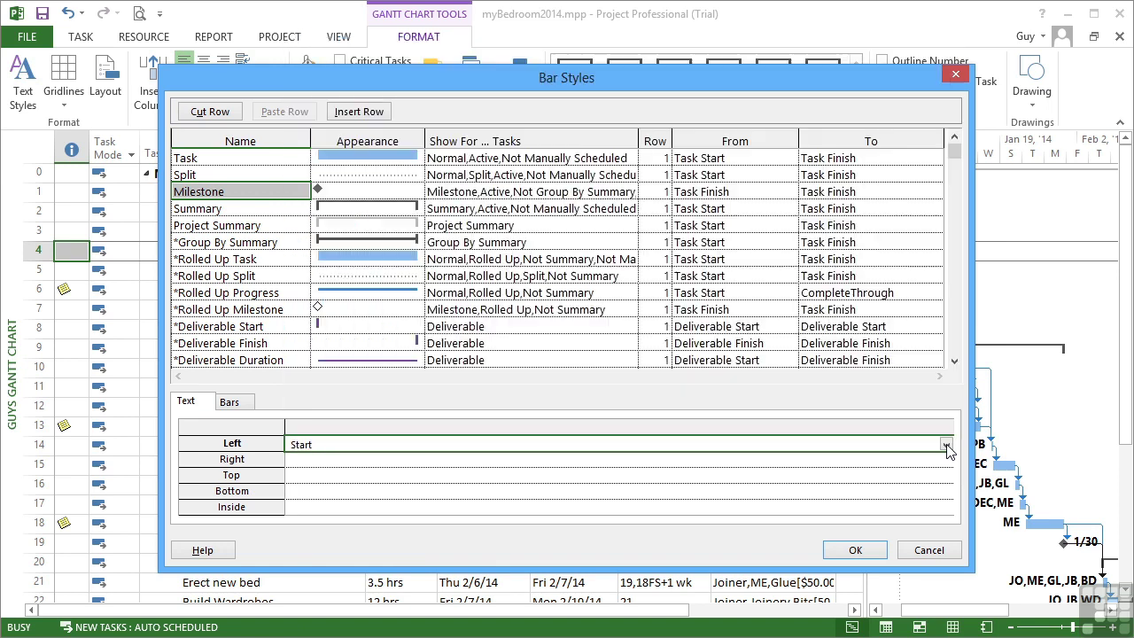
{"action": "left_click", "coordinate": [855, 550]}
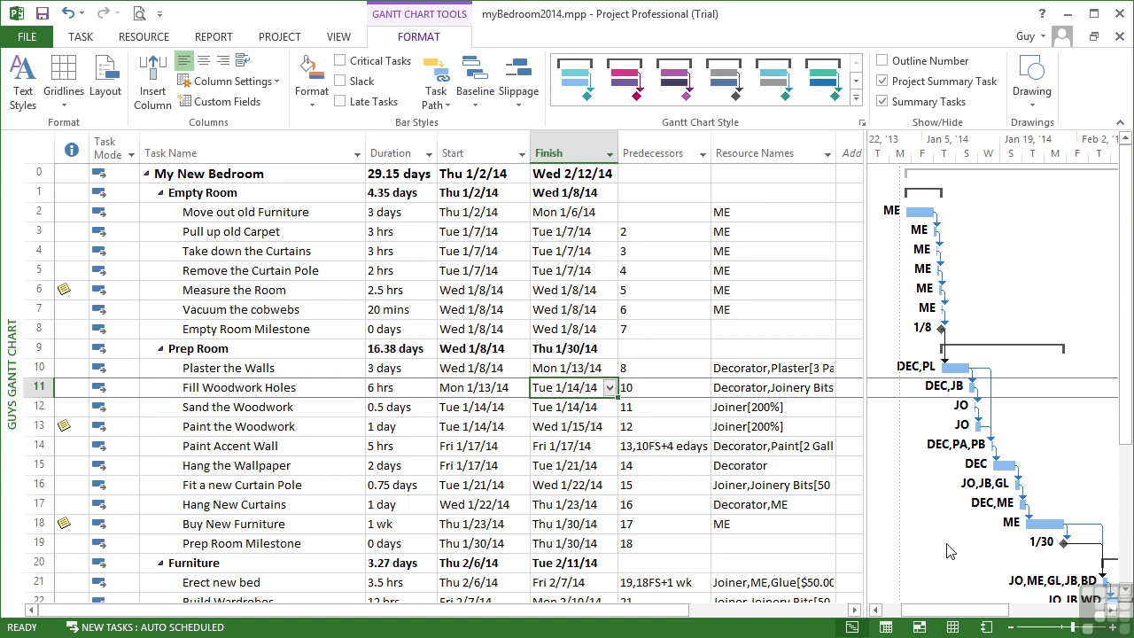
Reopen the Bar Styles settings and browse the fields available as left text for the Task bars.
{"action": "left_click", "coordinate": [308, 100]}
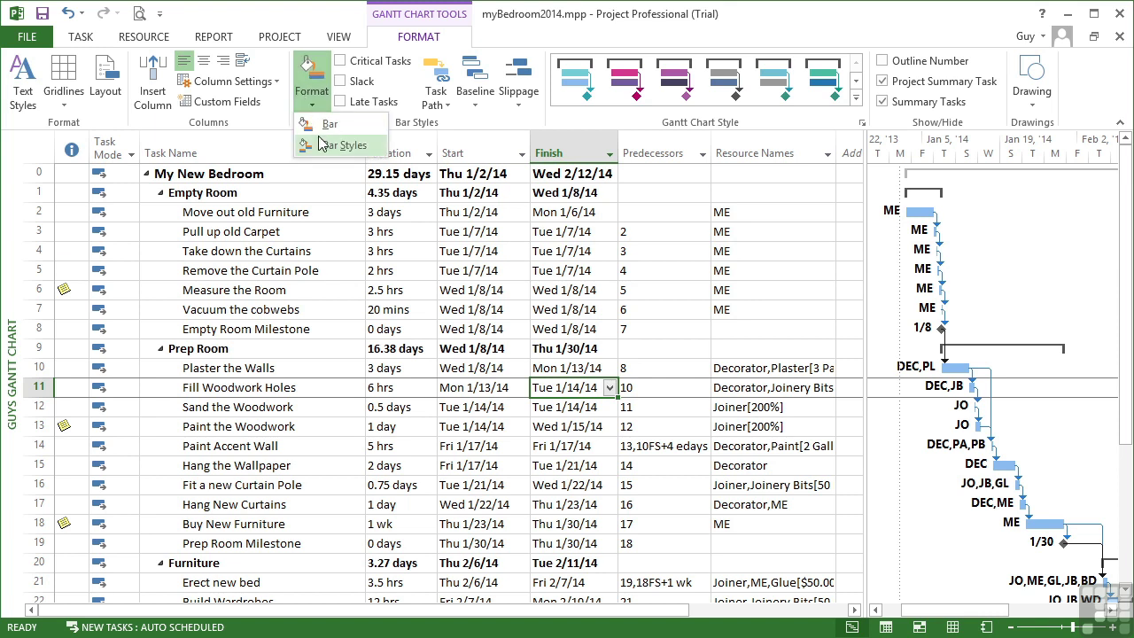
{"action": "left_click", "coordinate": [336, 145]}
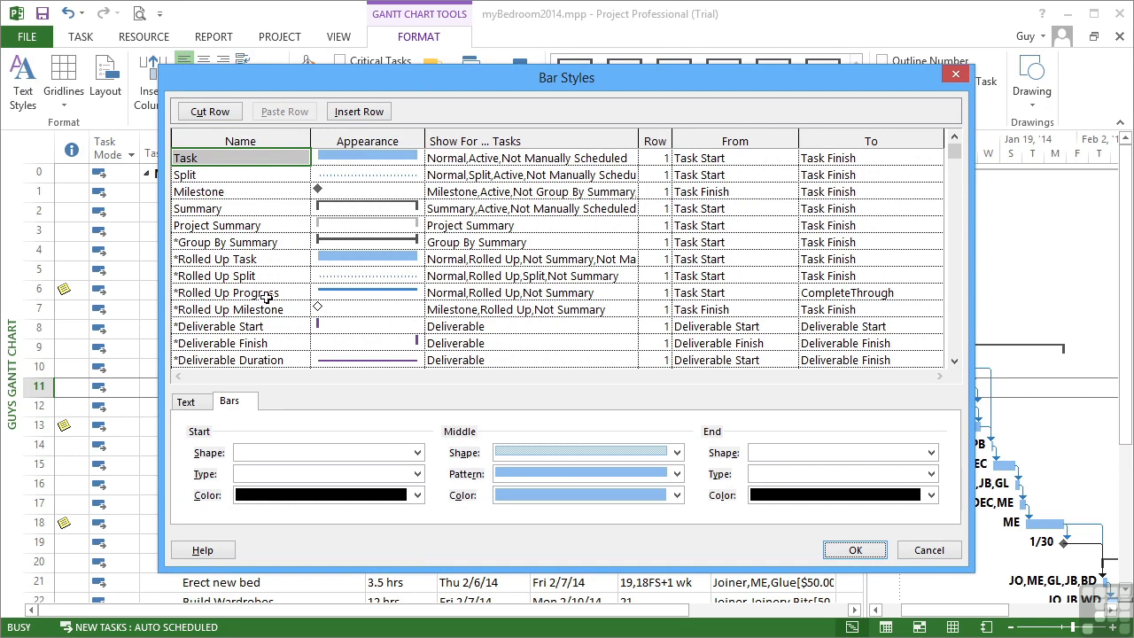
{"action": "left_click", "coordinate": [186, 401]}
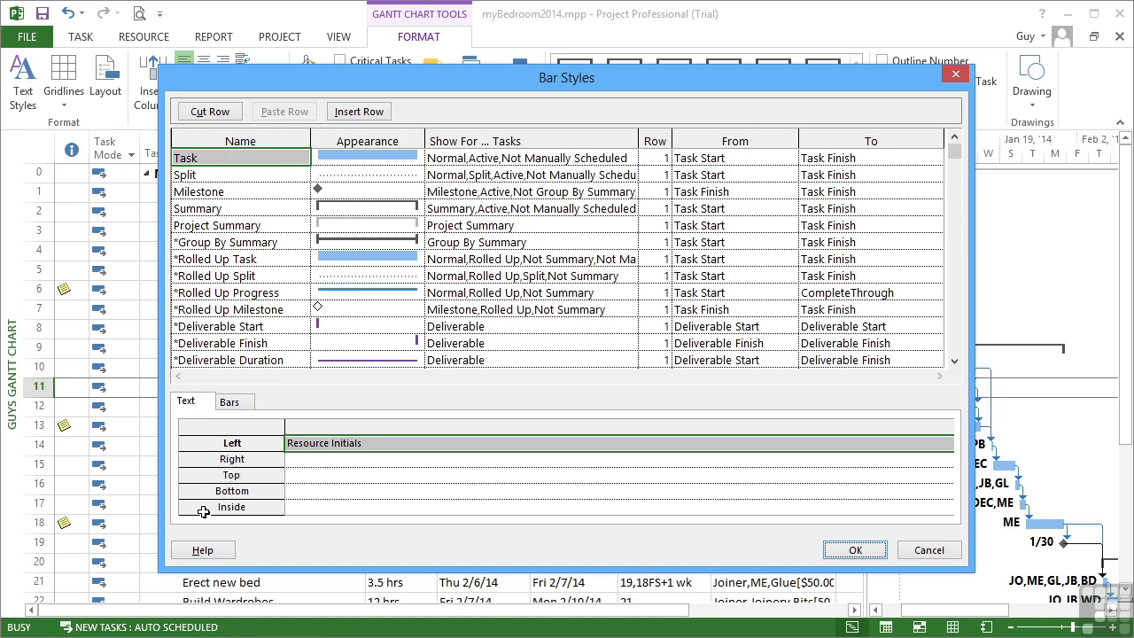
{"action": "left_click", "coordinate": [919, 443]}
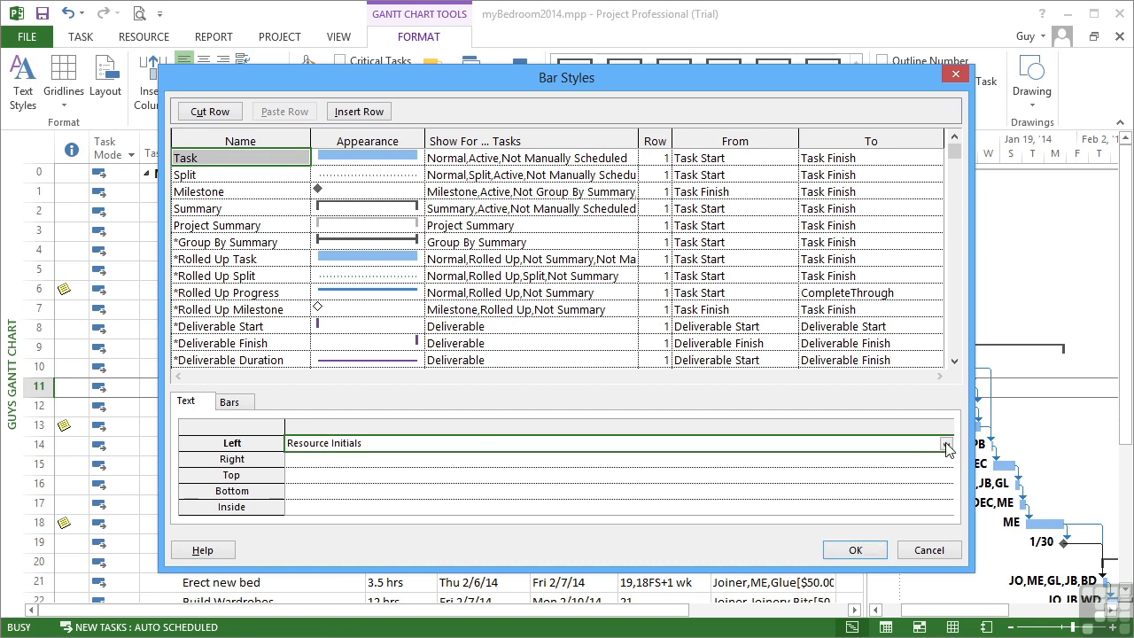
{"action": "left_click", "coordinate": [946, 446]}
{"action": "left_click_drag", "start_coordinate": [952, 425], "coordinate": [930, 80]}
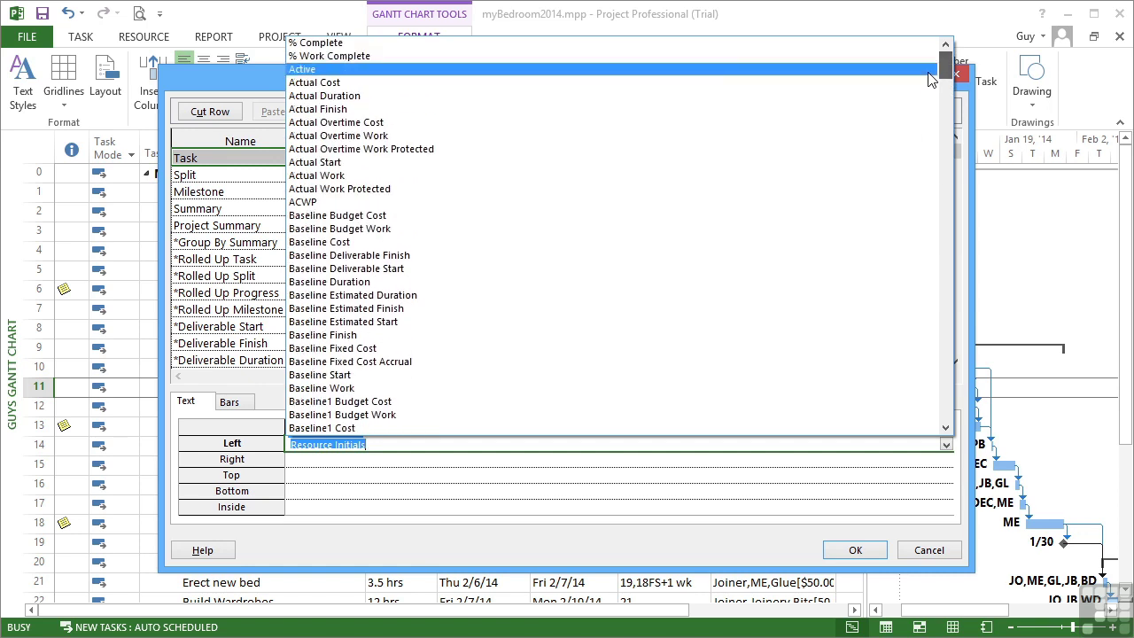